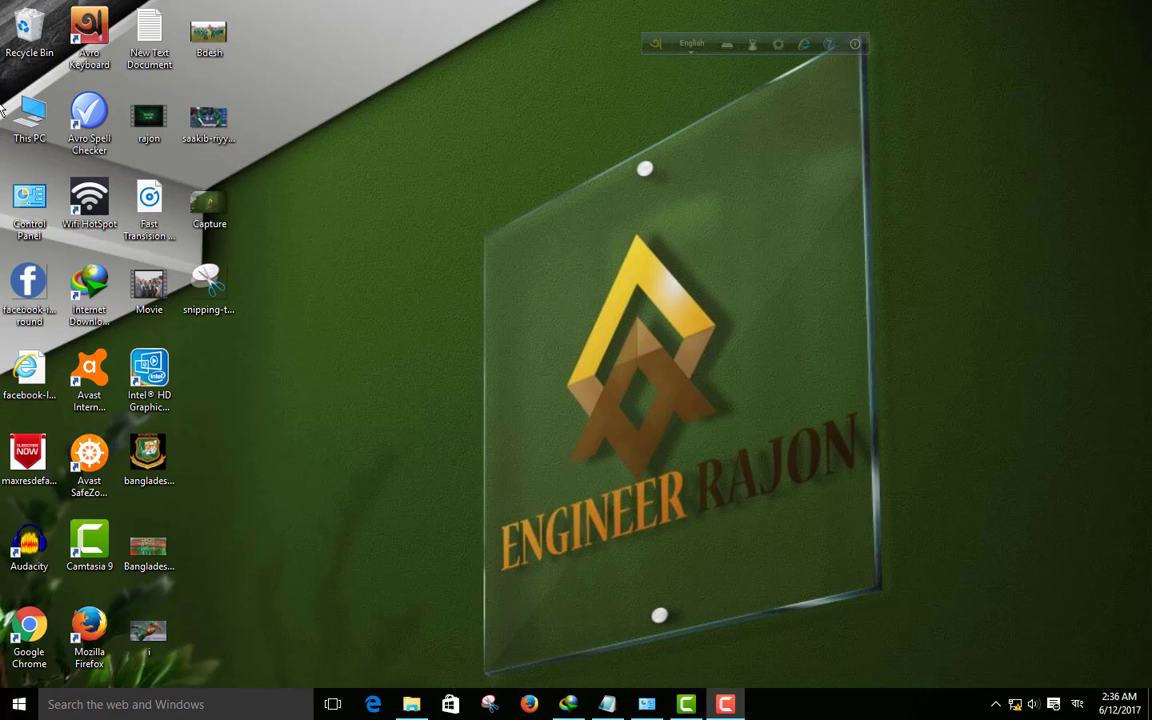
Open Control Panel in a maximized window and view the HomeGroup page, closing it to return to all items.
double_click(29, 200)
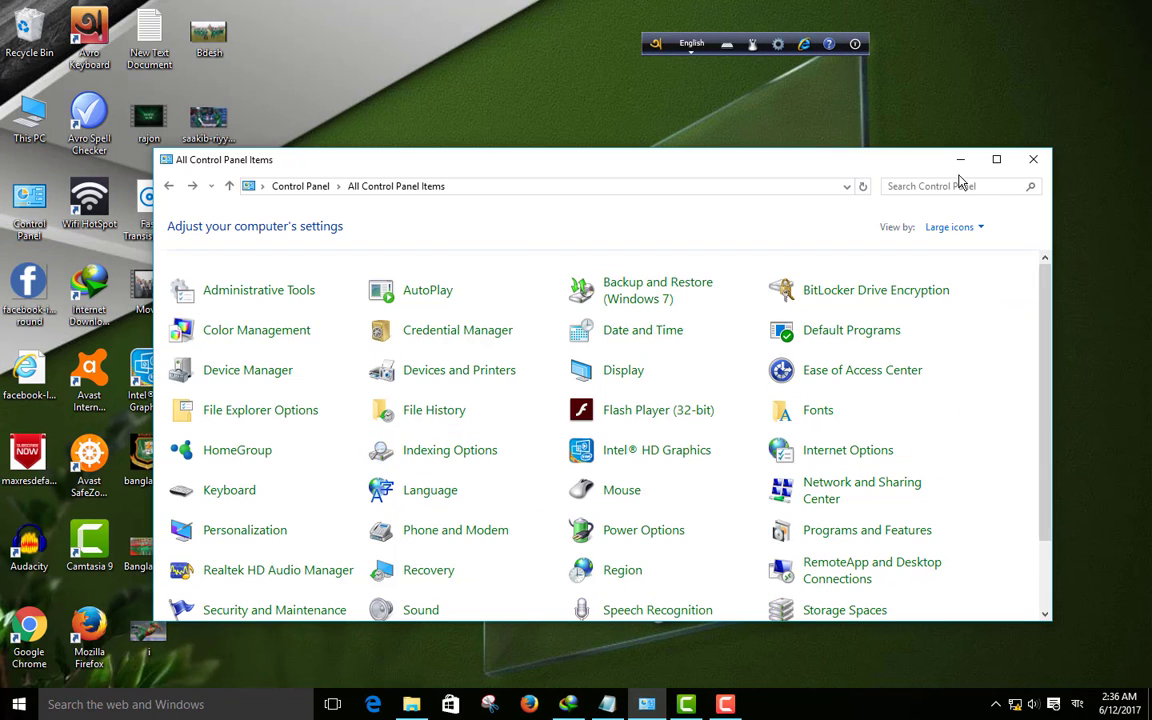
click(997, 159)
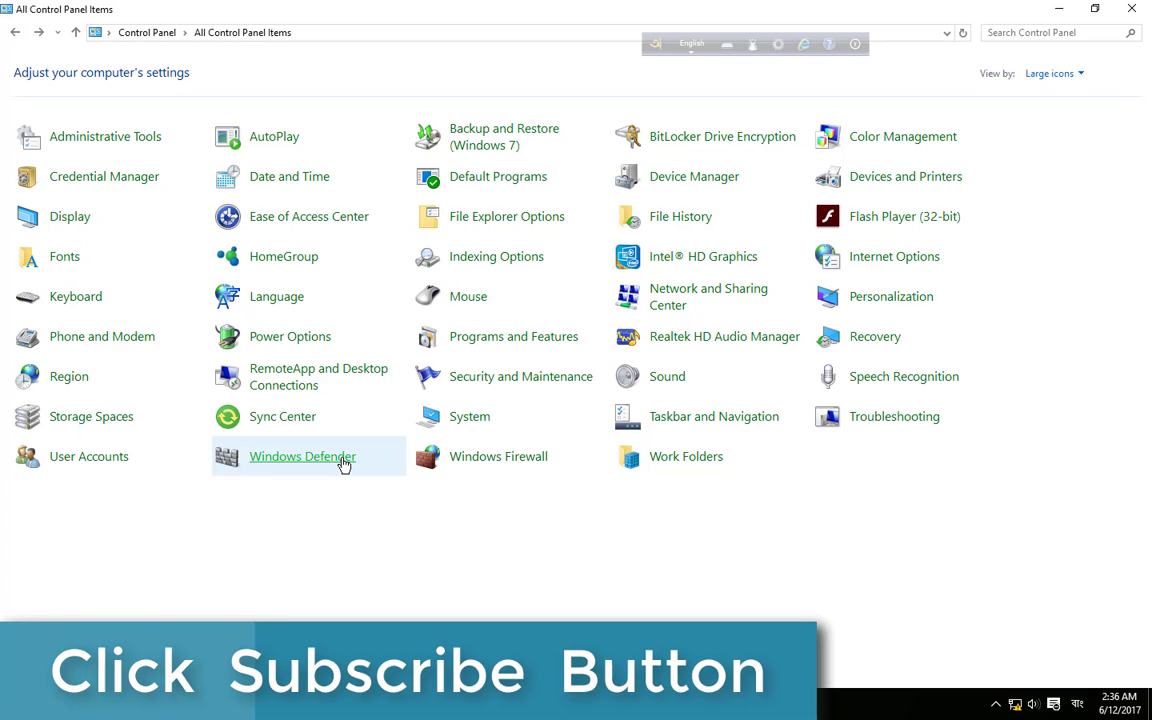
click(286, 260)
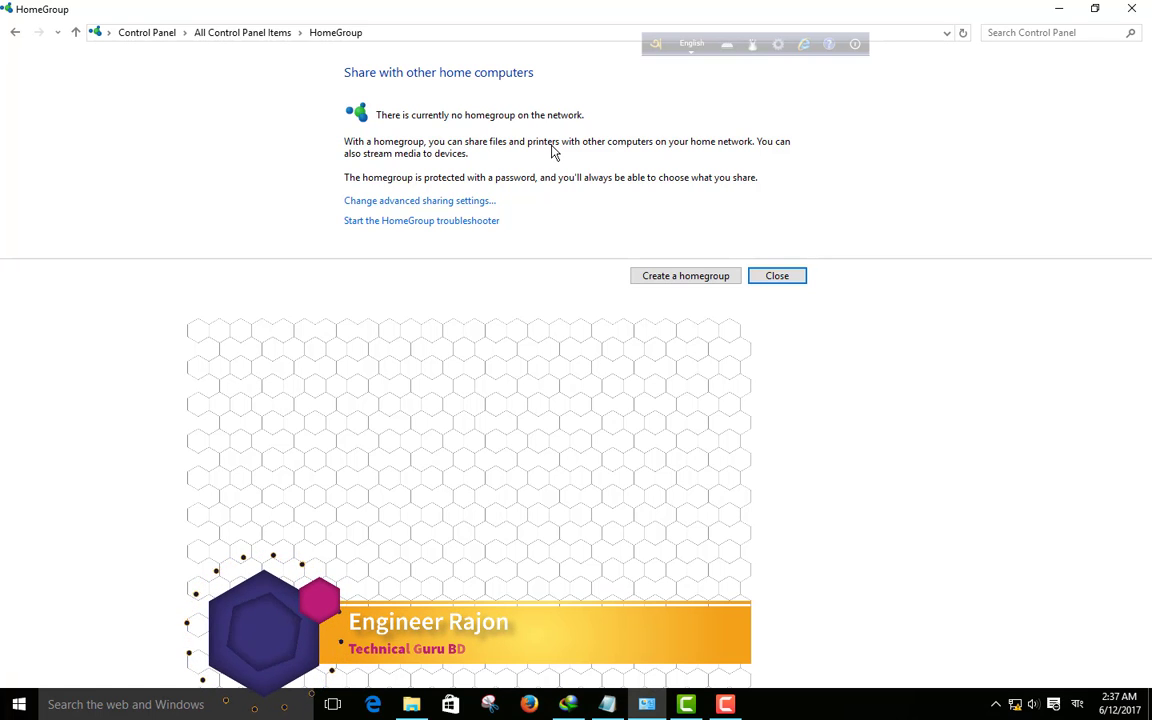
click(788, 281)
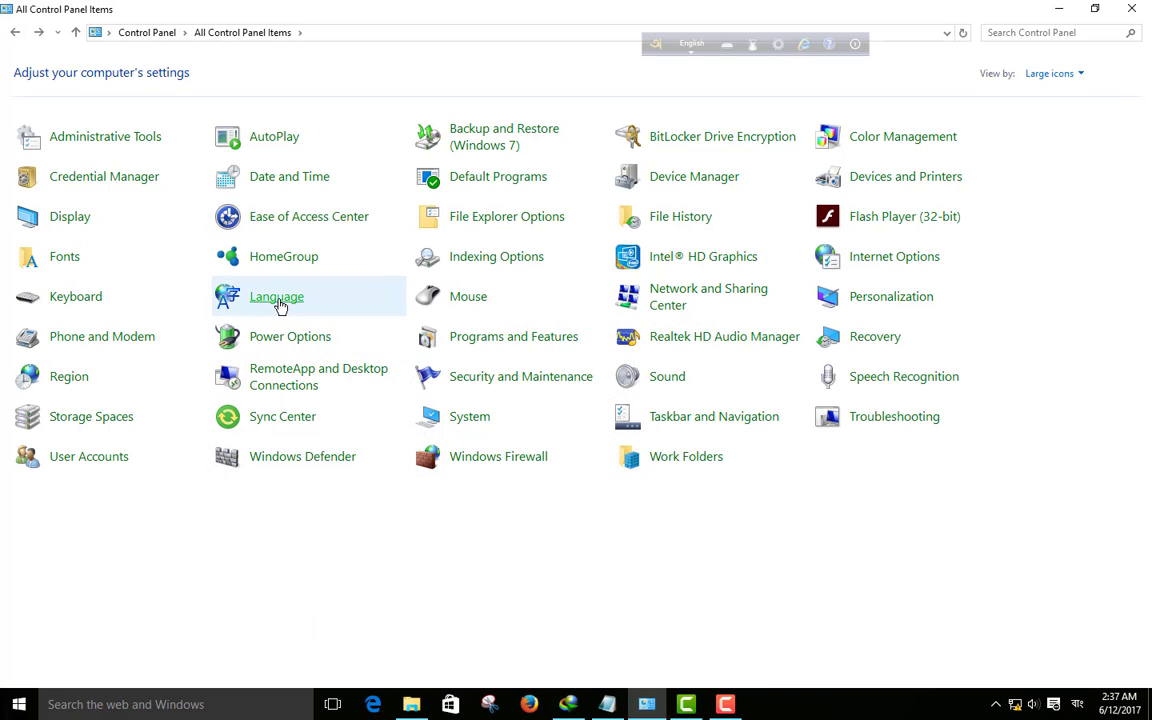
Examine the English (United States) language options and the input methods available to add, and return to the language preferences.
click(281, 306)
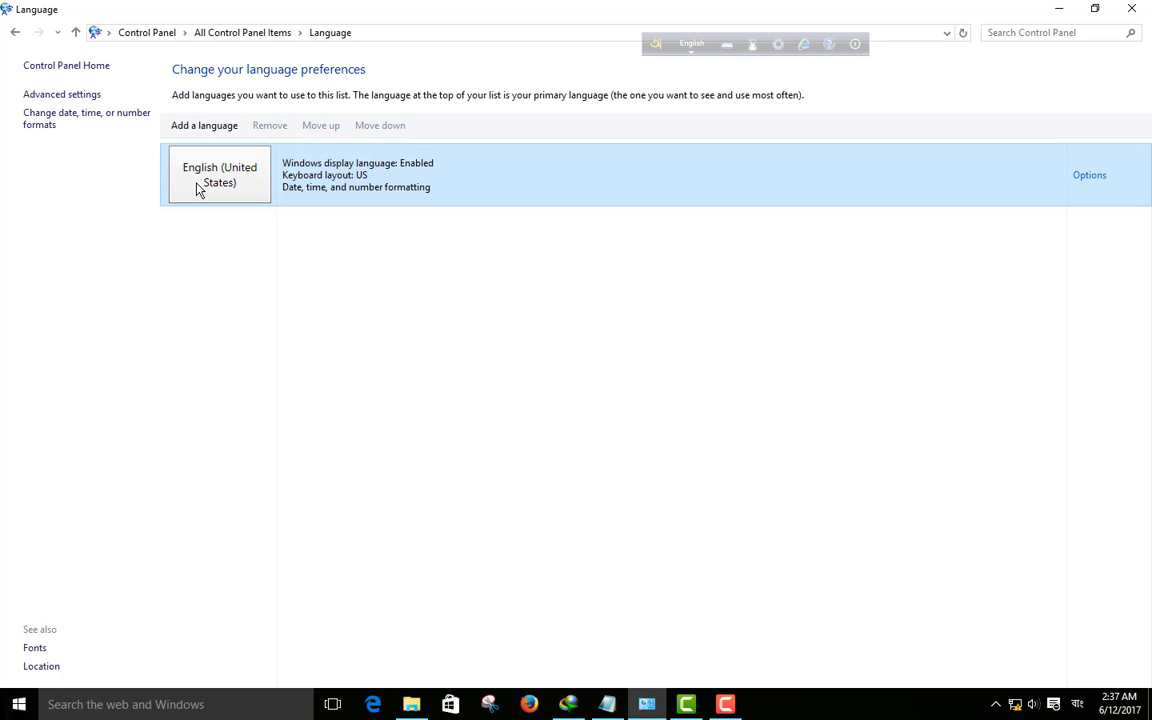
click(1088, 177)
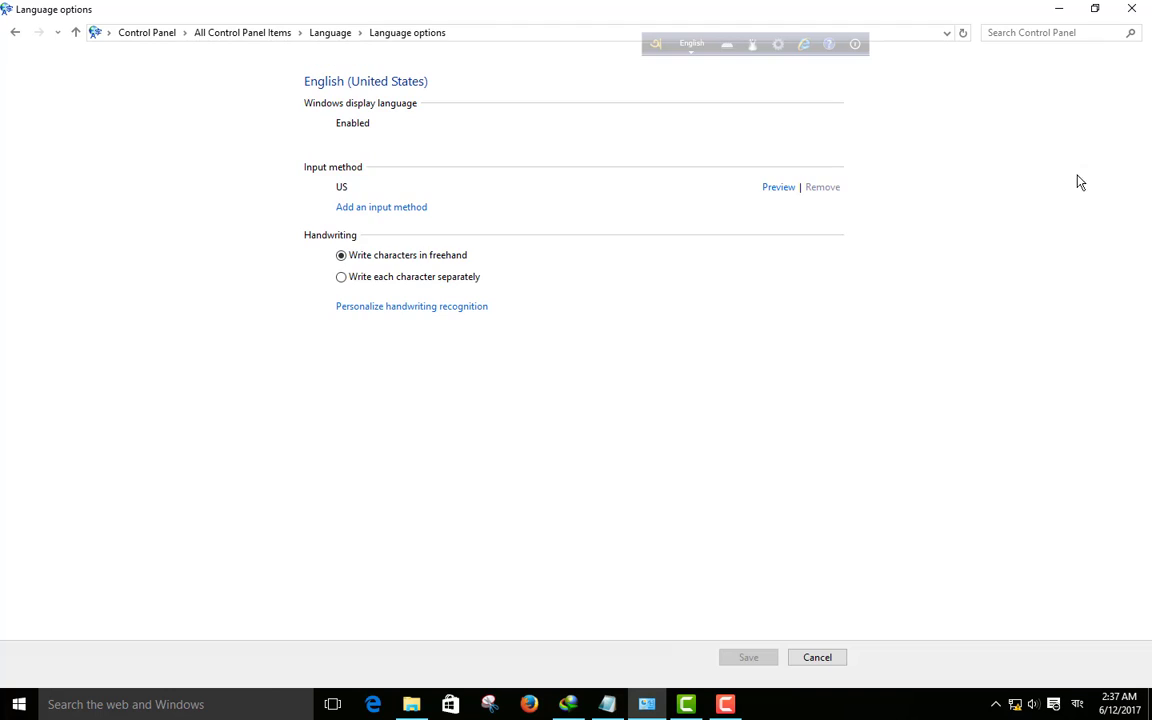
click(381, 208)
click(390, 208)
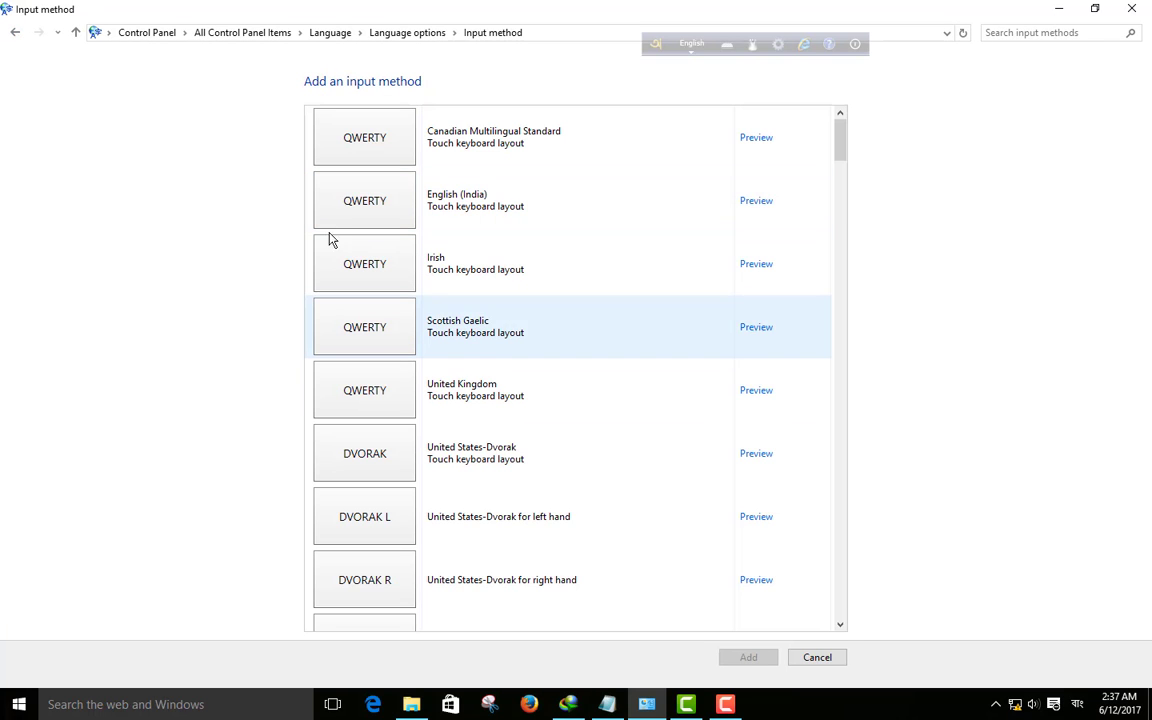
click(15, 32)
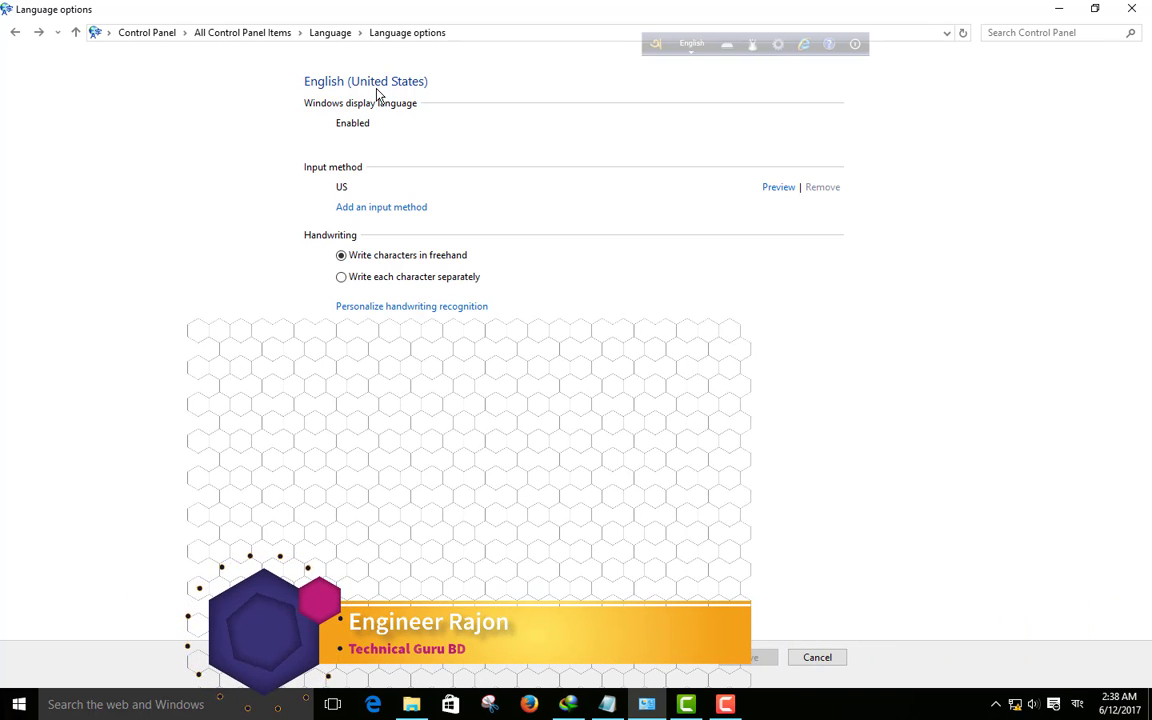
click(15, 33)
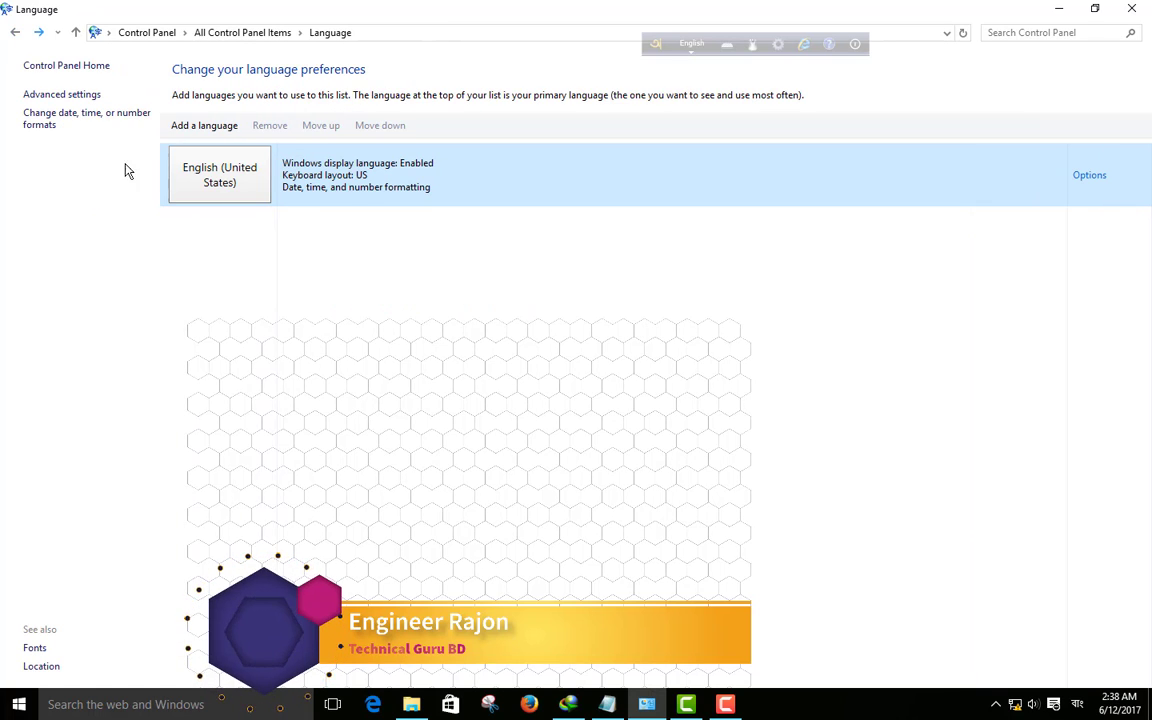
Review the advanced language settings, including the override choices for display language and default input method, and leave without saving.
click(68, 96)
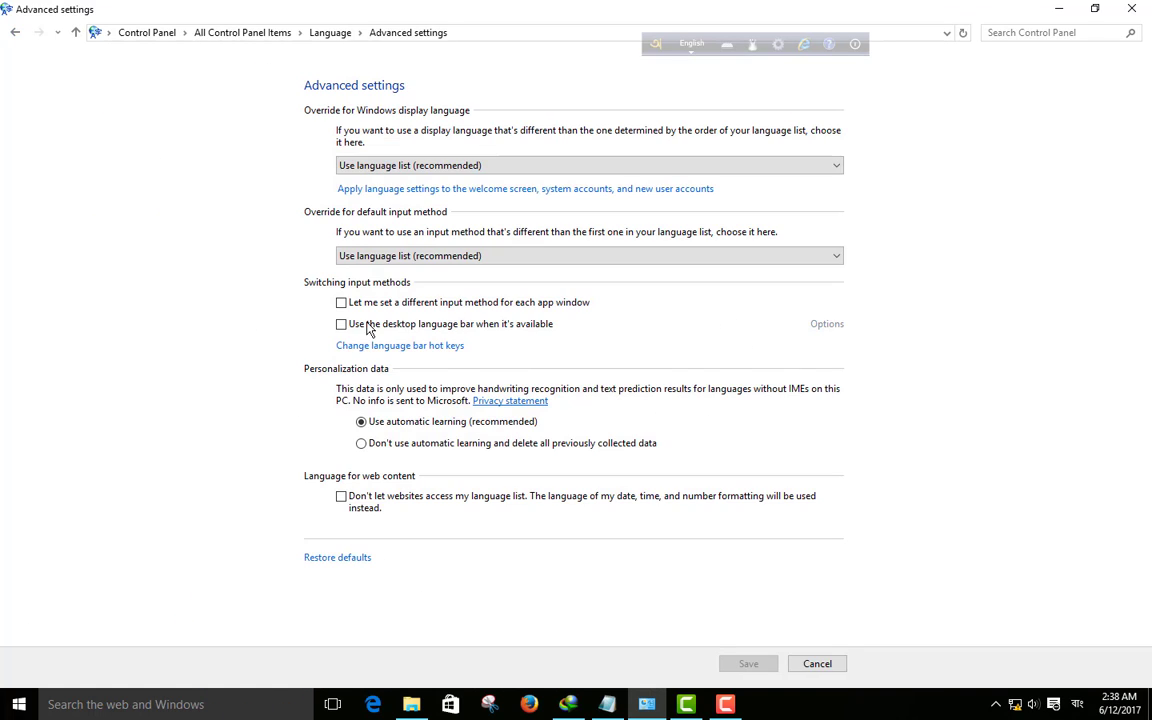
click(416, 166)
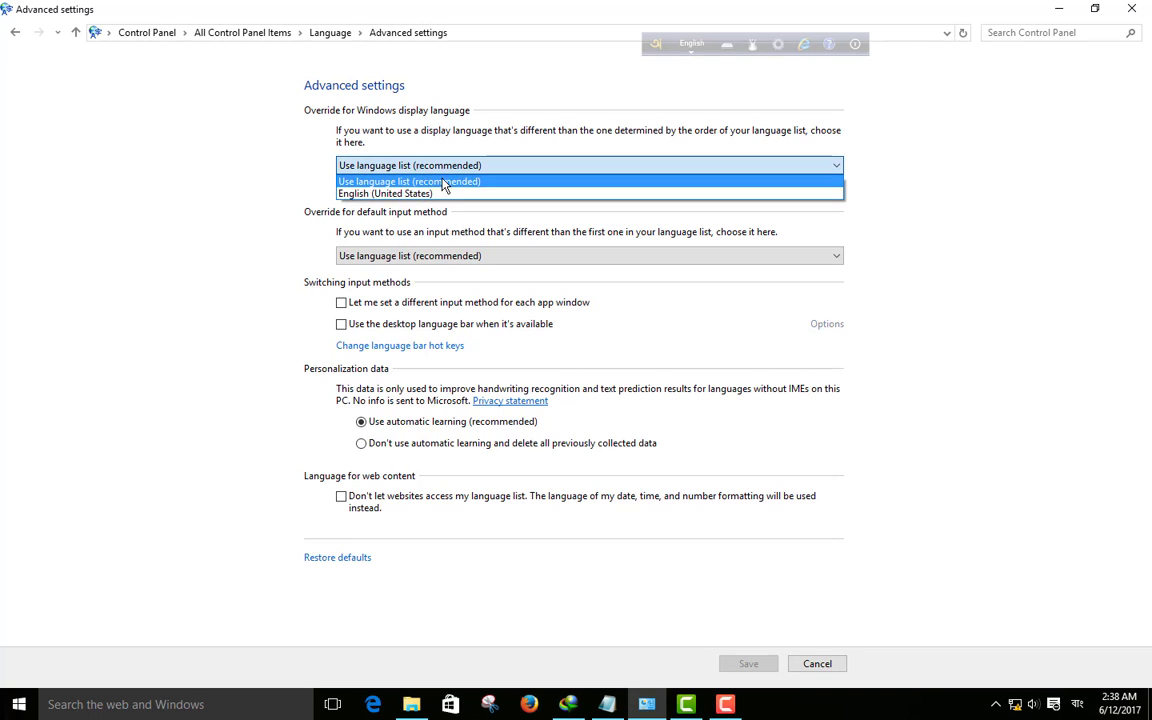
click(387, 257)
click(387, 257)
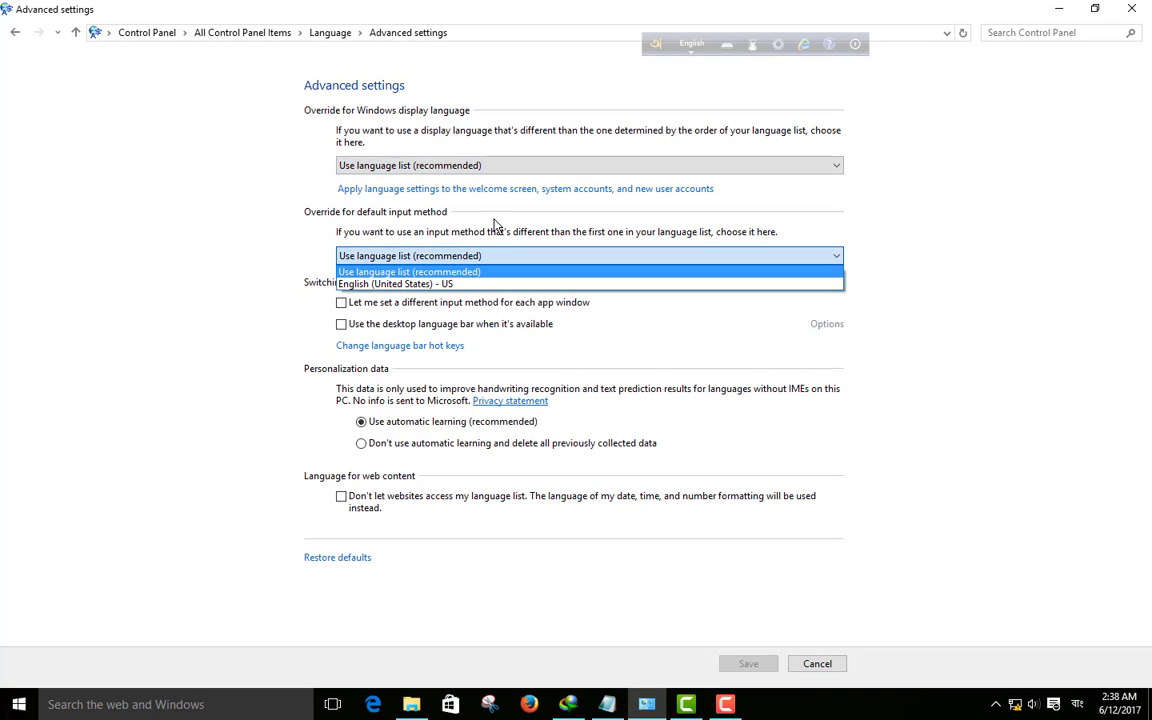
click(270, 243)
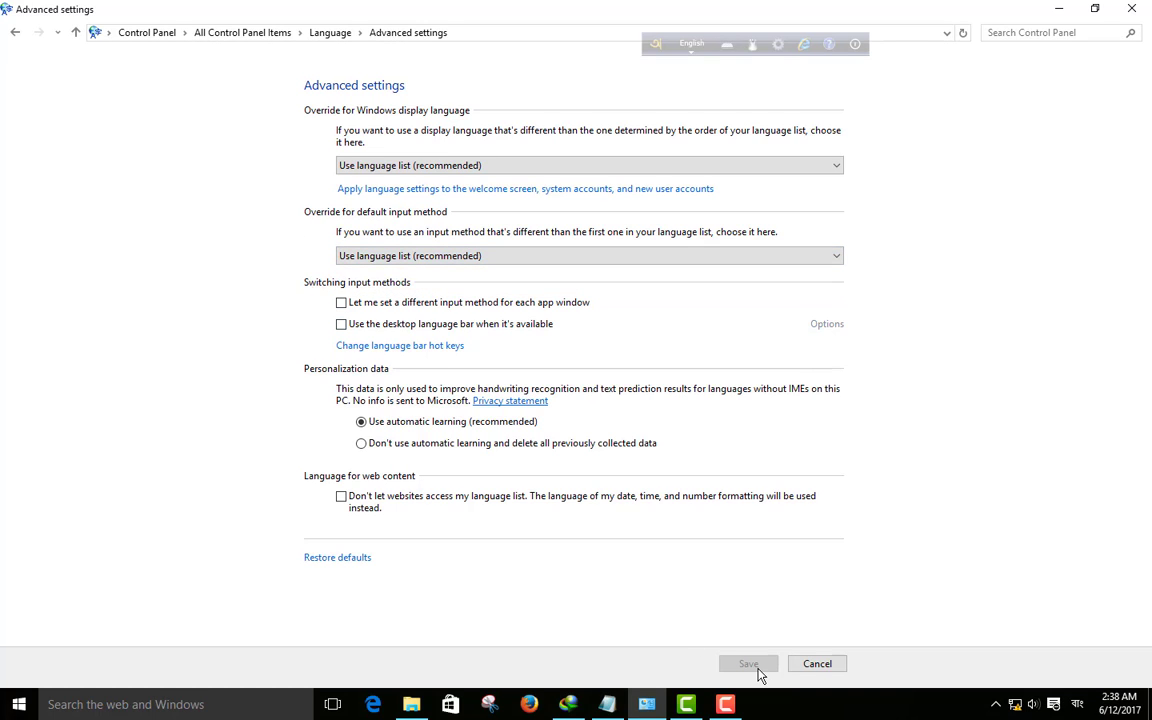
click(817, 664)
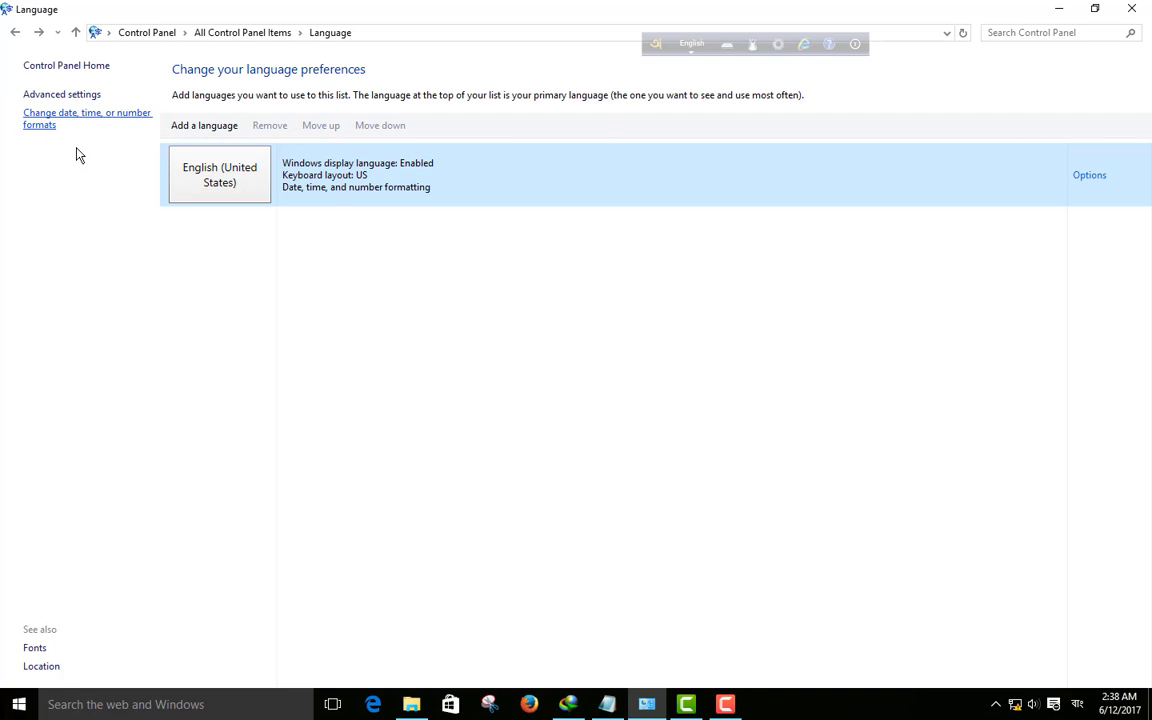
View the Region date and time formats from the language preferences, close the dialogs, and return to all Control Panel items.
click(72, 118)
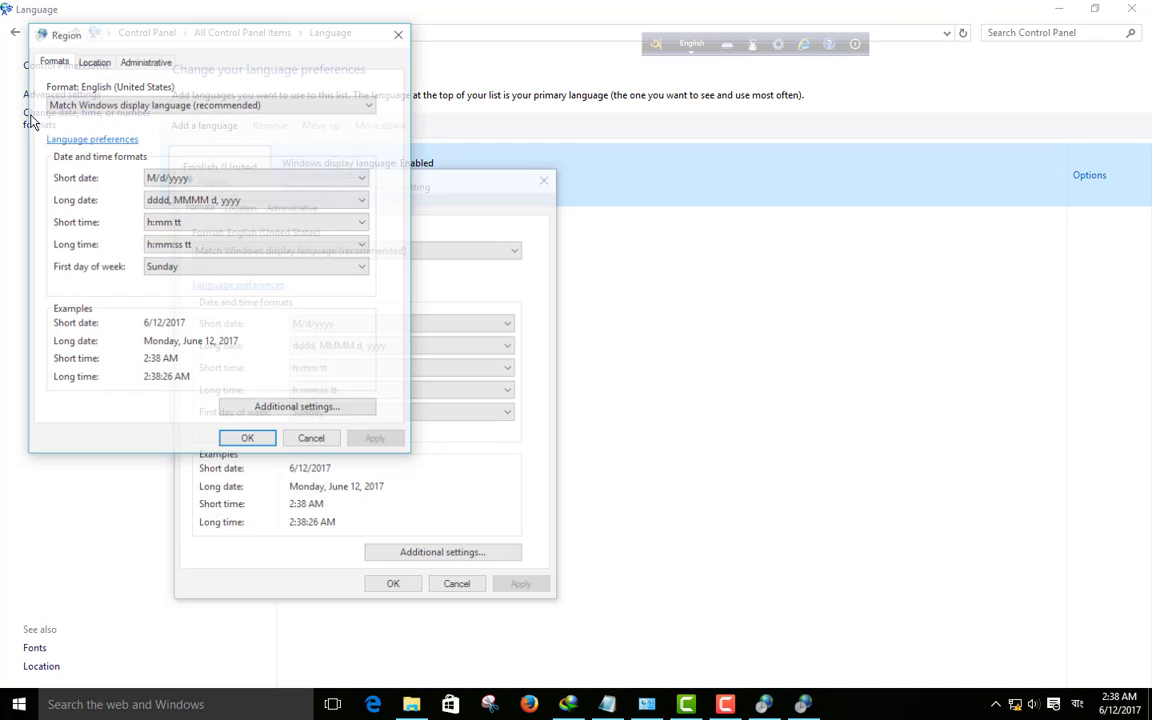
click(311, 438)
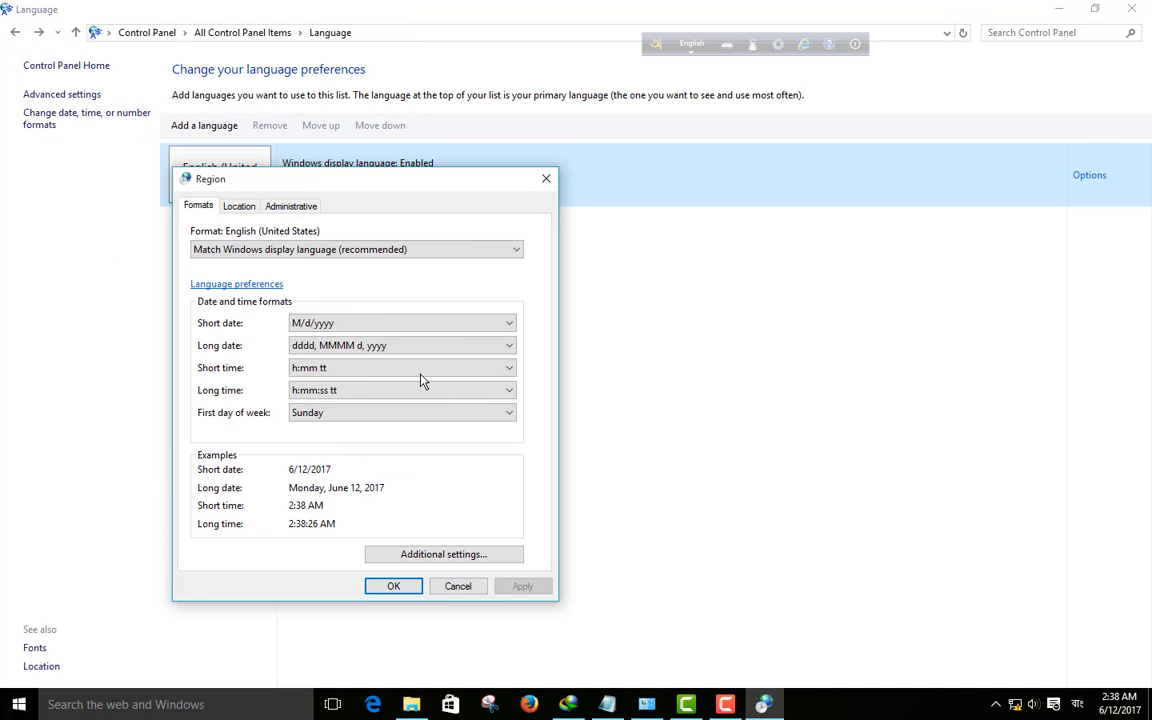
click(545, 179)
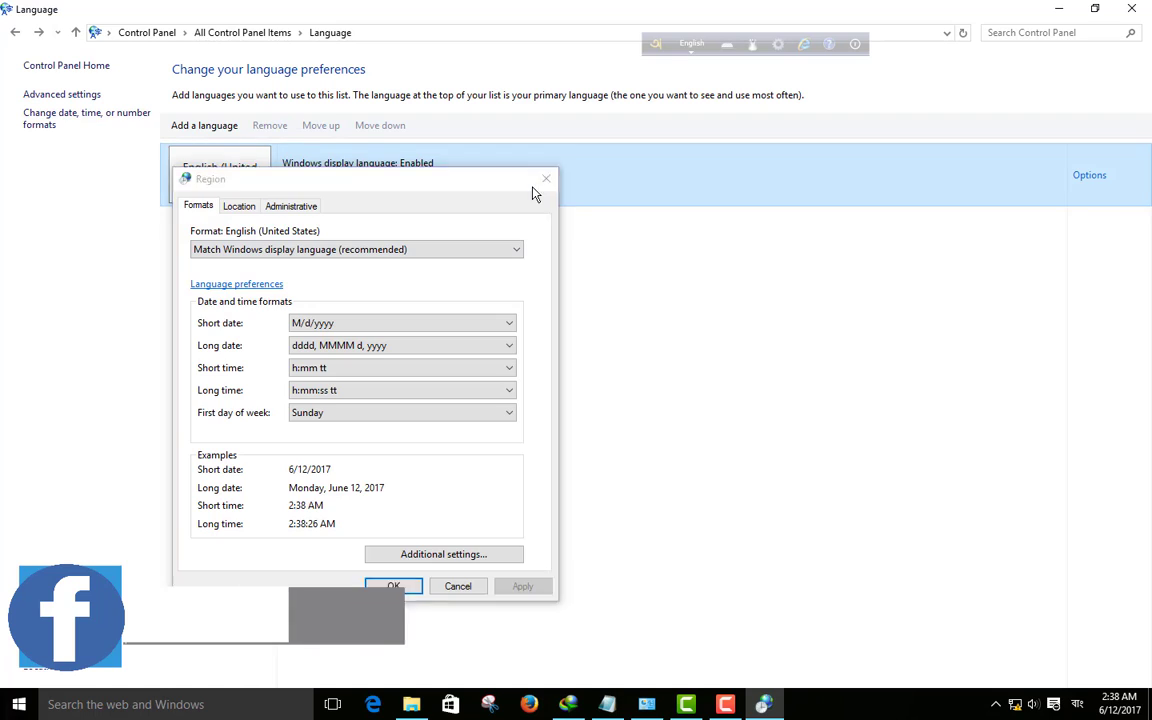
click(15, 32)
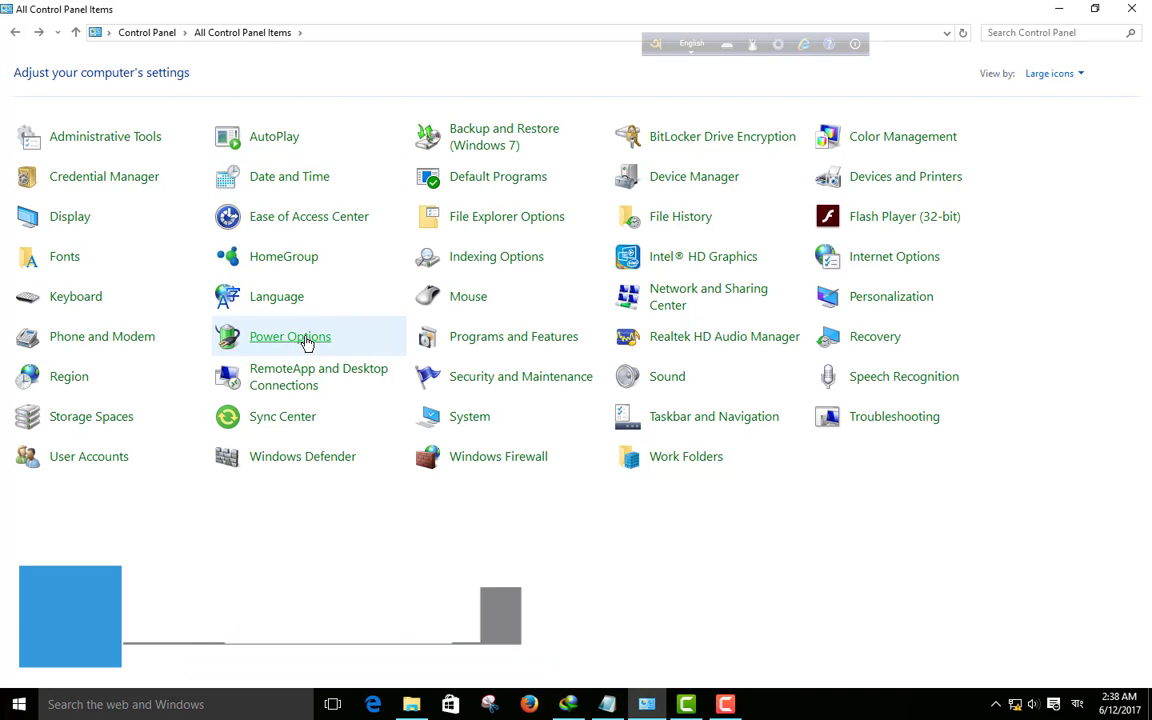
Open the wakeup password settings in Power Options and examine the available actions for the power button.
click(305, 340)
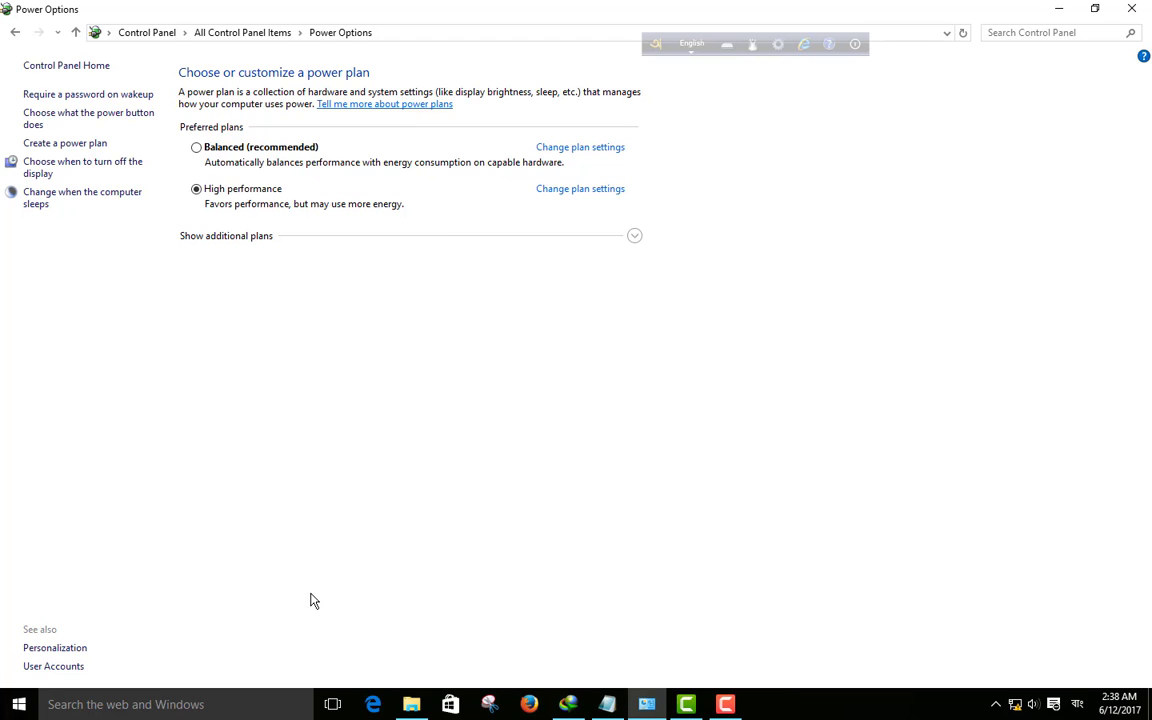
click(88, 95)
click(596, 179)
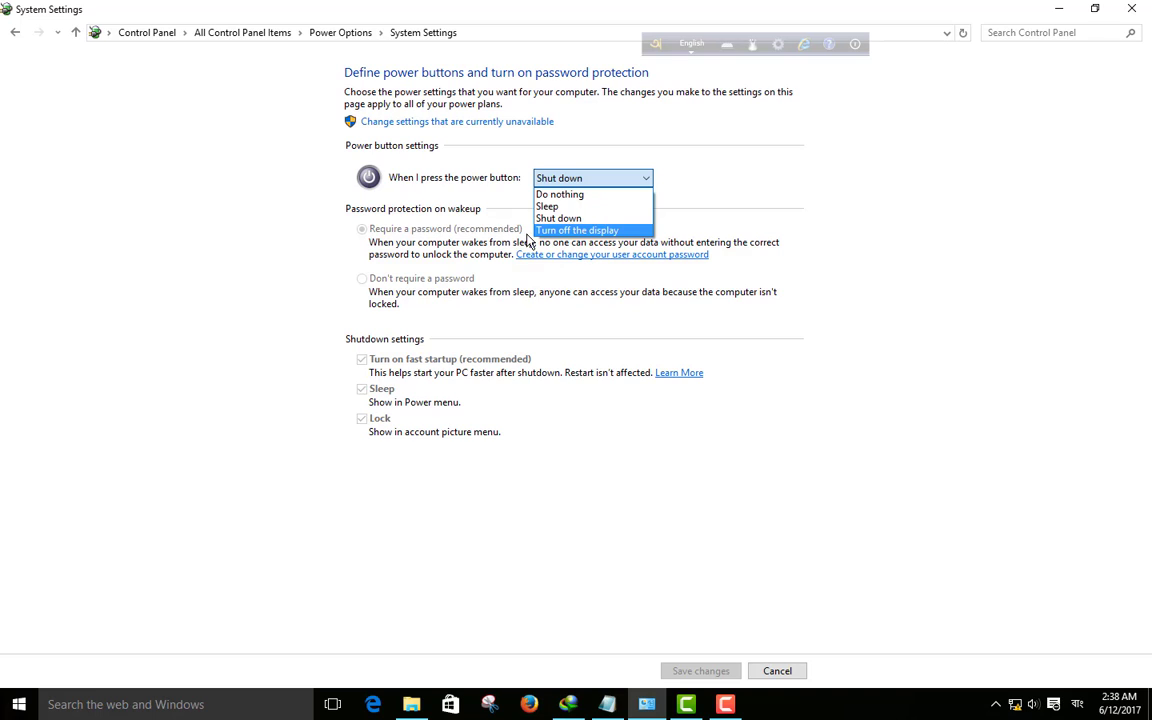
click(491, 309)
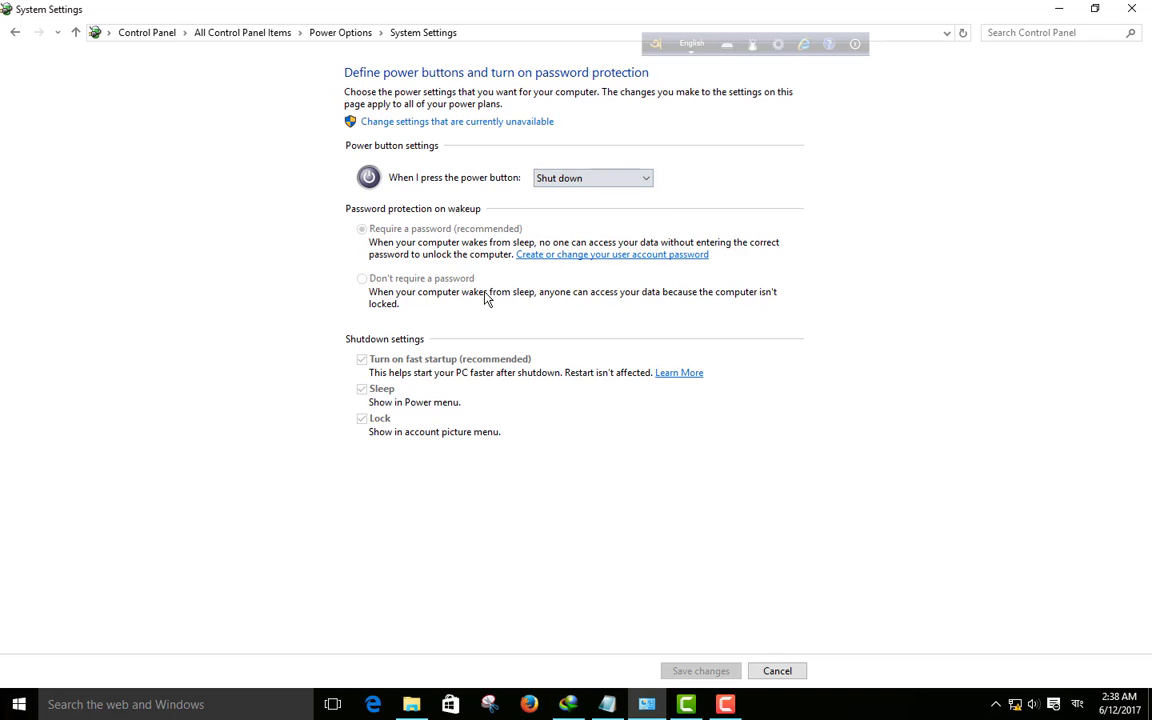
View the user account page linked from the wakeup password settings and return to the Power Options overview.
click(591, 256)
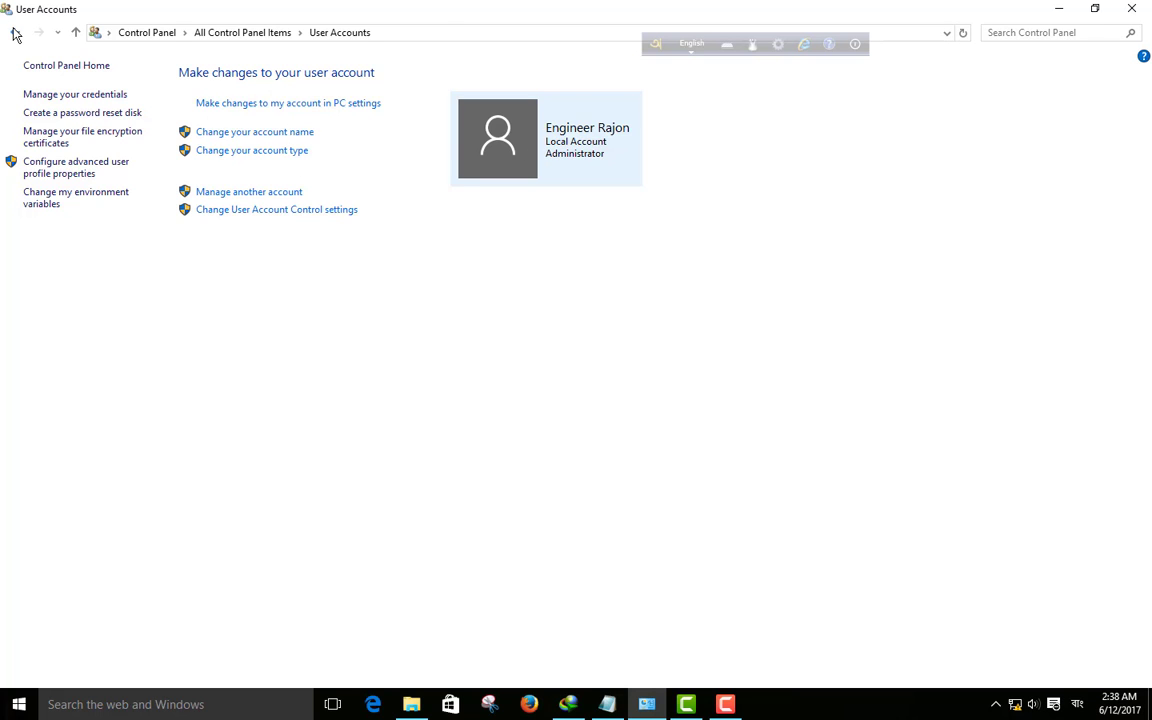
click(14, 32)
click(620, 255)
click(12, 34)
click(9, 34)
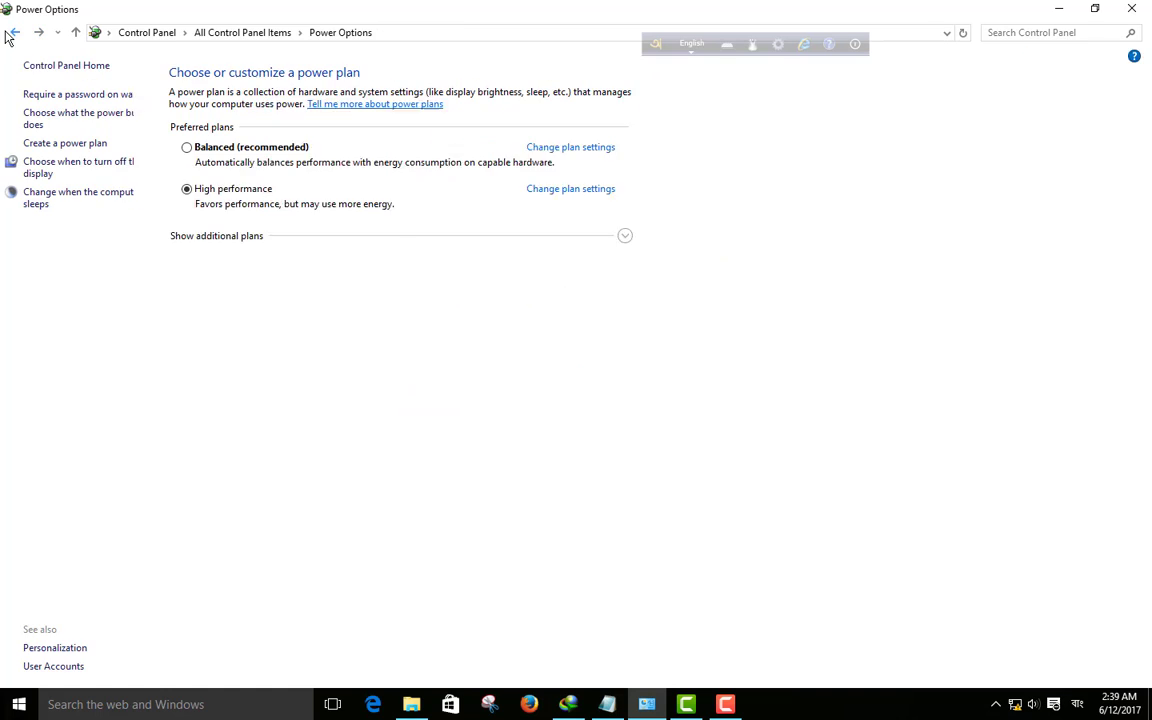
Start creating a power plan named My Custom Plan 1, examine its display-off and sleep time choices, and cancel it.
click(86, 145)
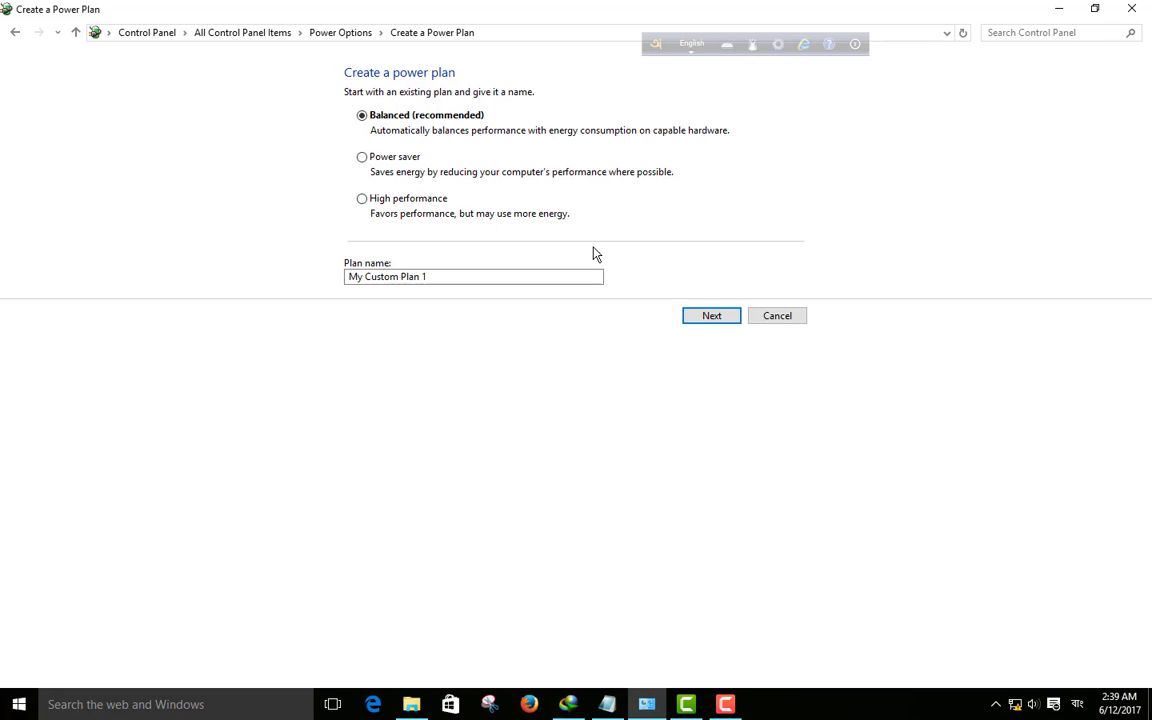
click(370, 158)
click(714, 318)
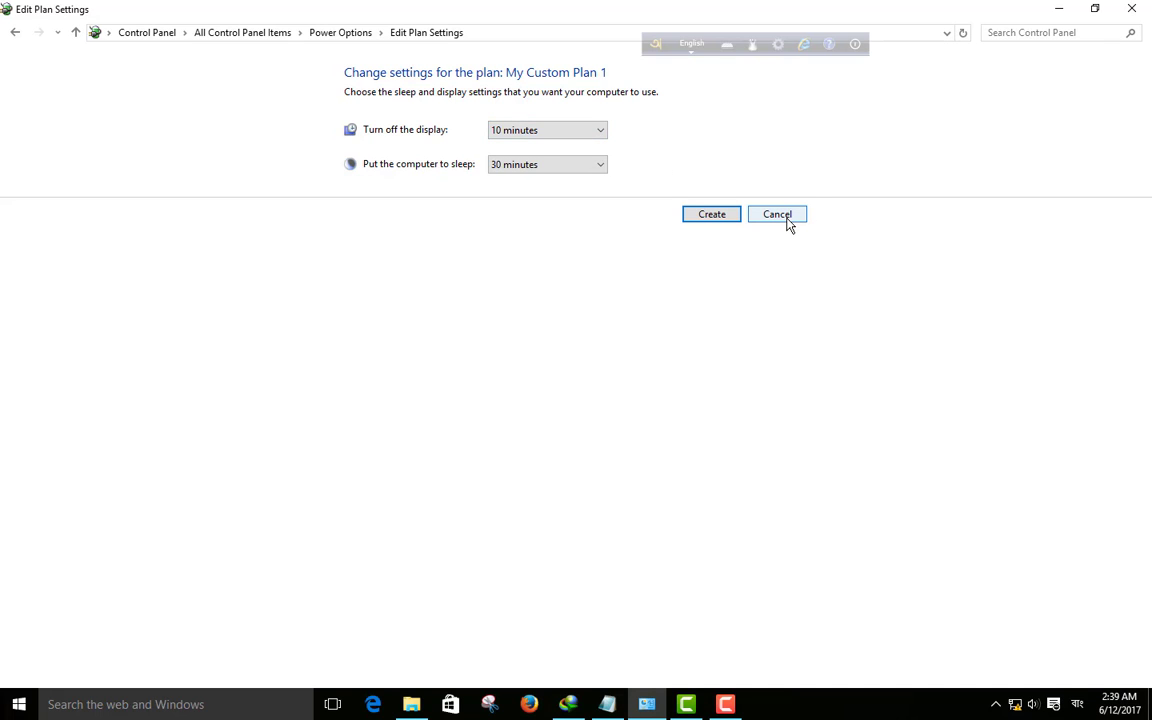
click(590, 132)
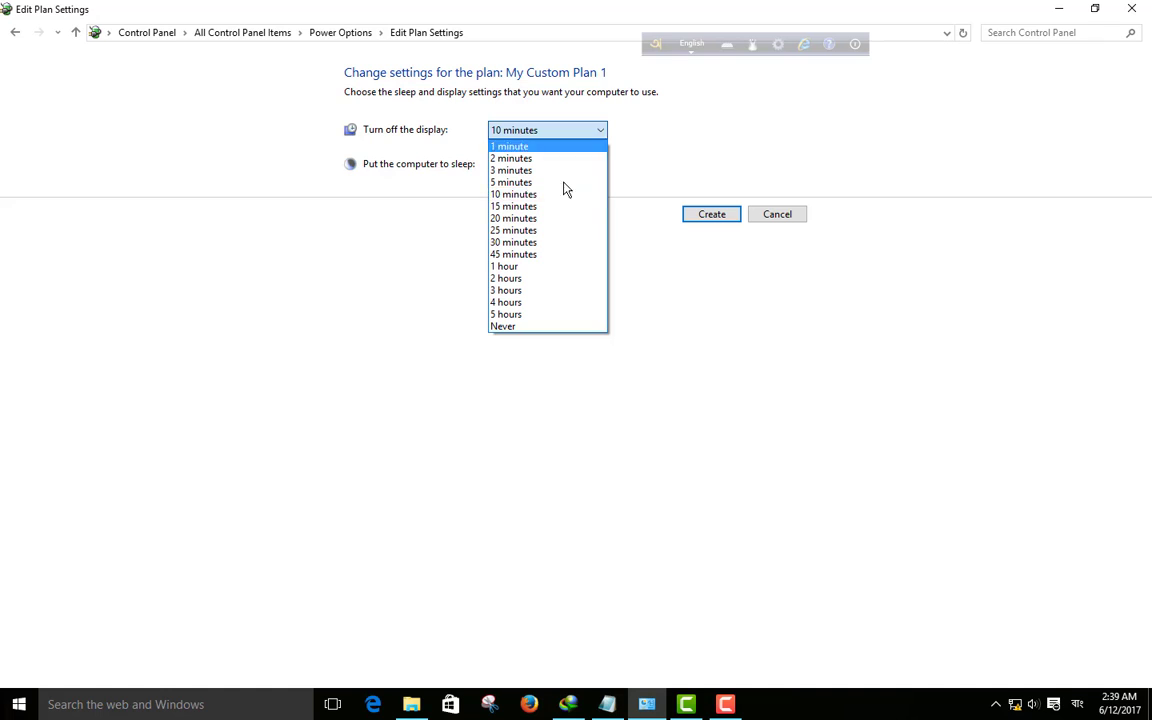
click(676, 149)
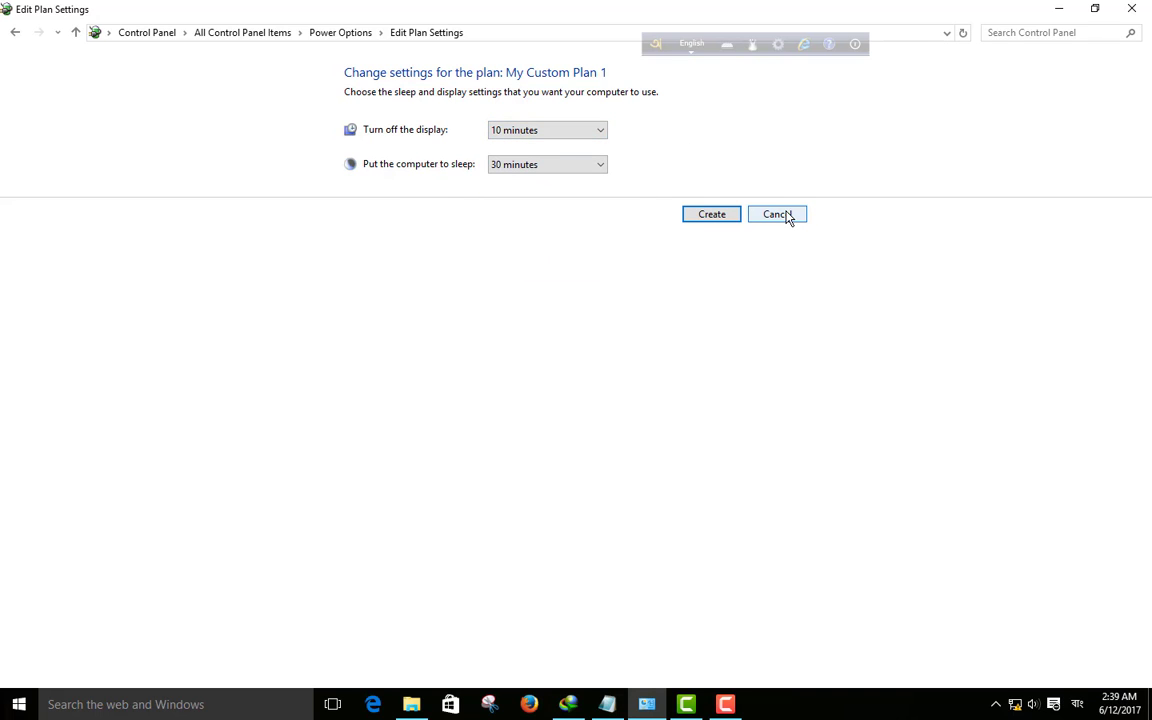
click(586, 168)
click(787, 216)
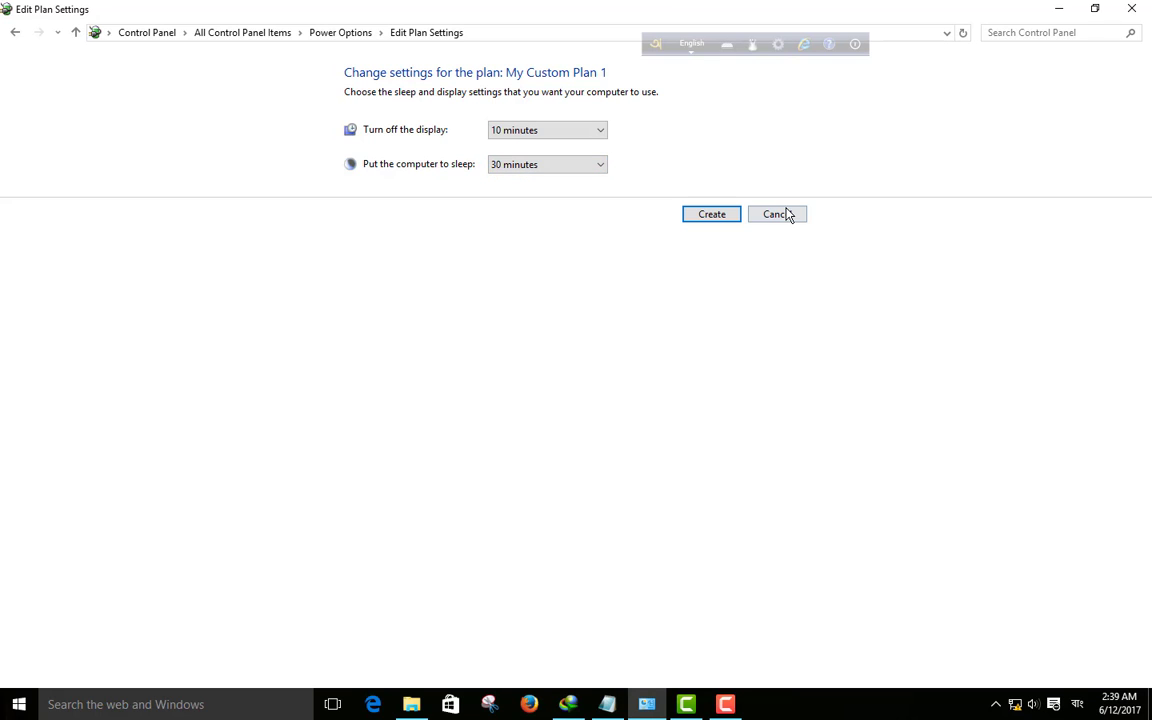
click(785, 216)
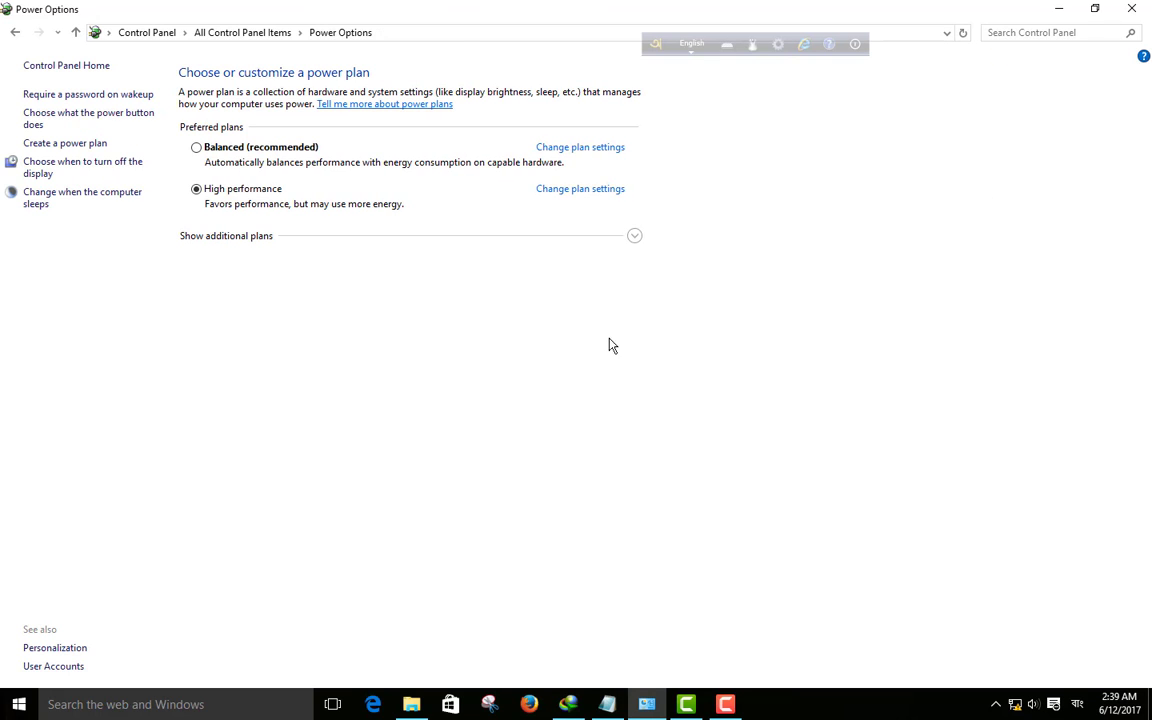
Preview the timeouts of a new power plan based on Power saver and cancel its creation.
click(90, 145)
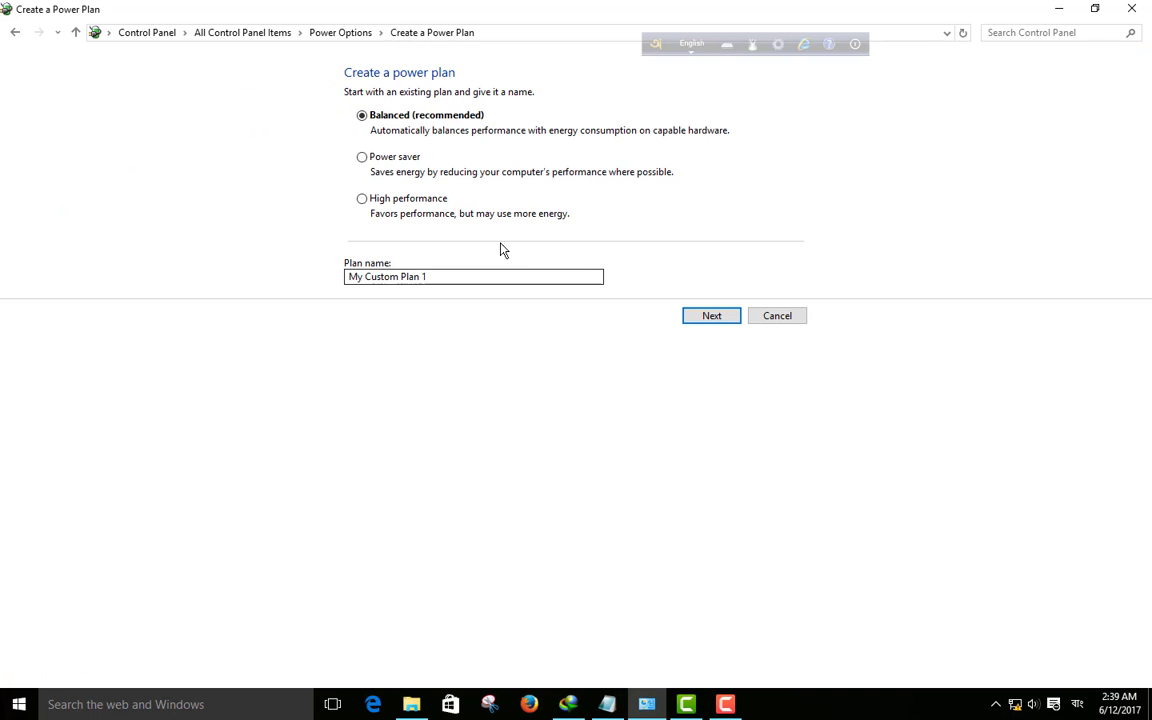
click(373, 160)
click(690, 318)
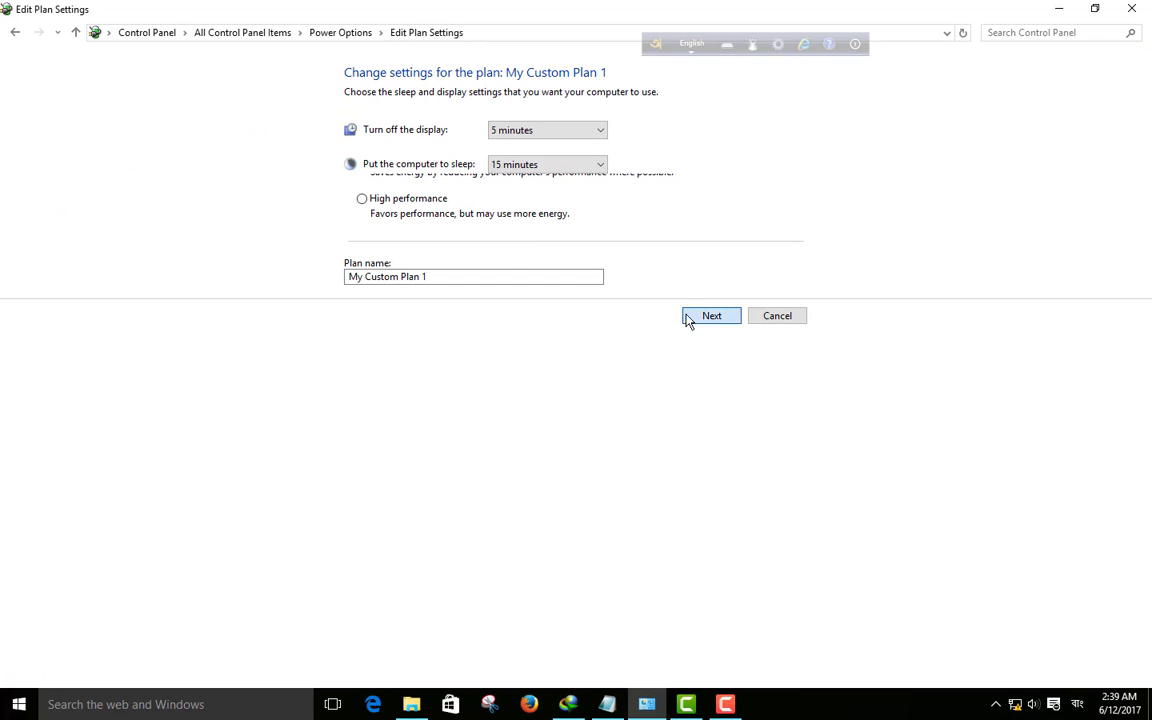
click(770, 216)
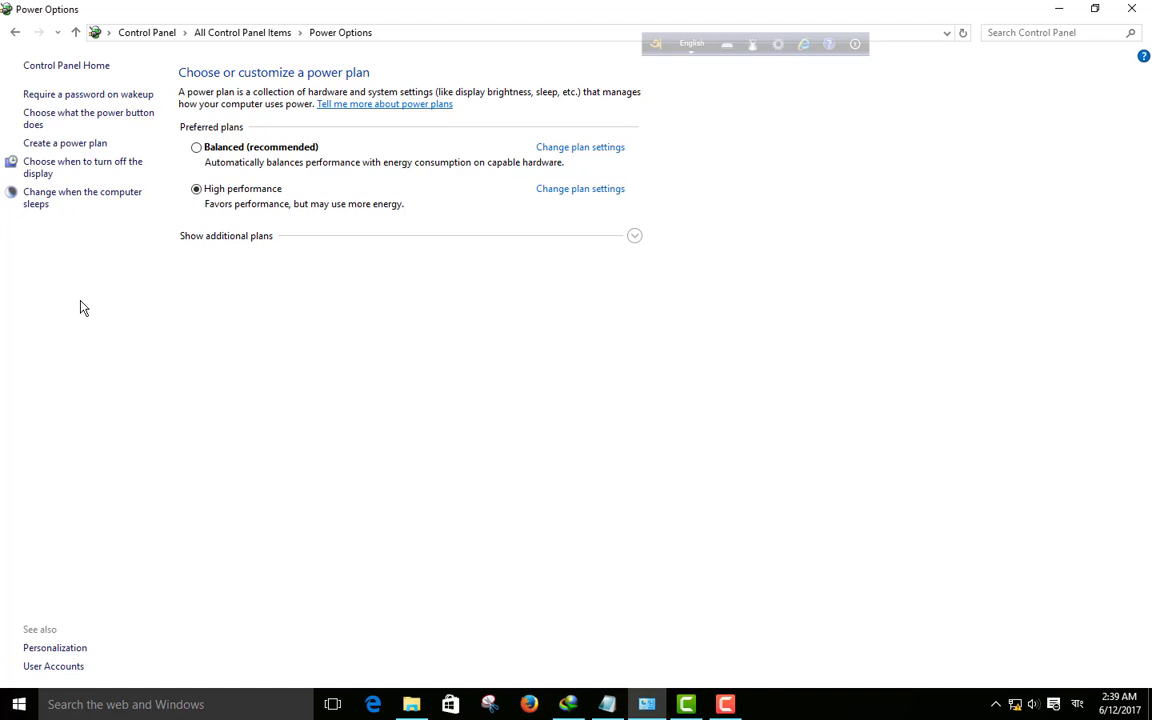
Open the High performance plan's settings and examine the choices for turning off the display and putting the computer to sleep.
click(123, 174)
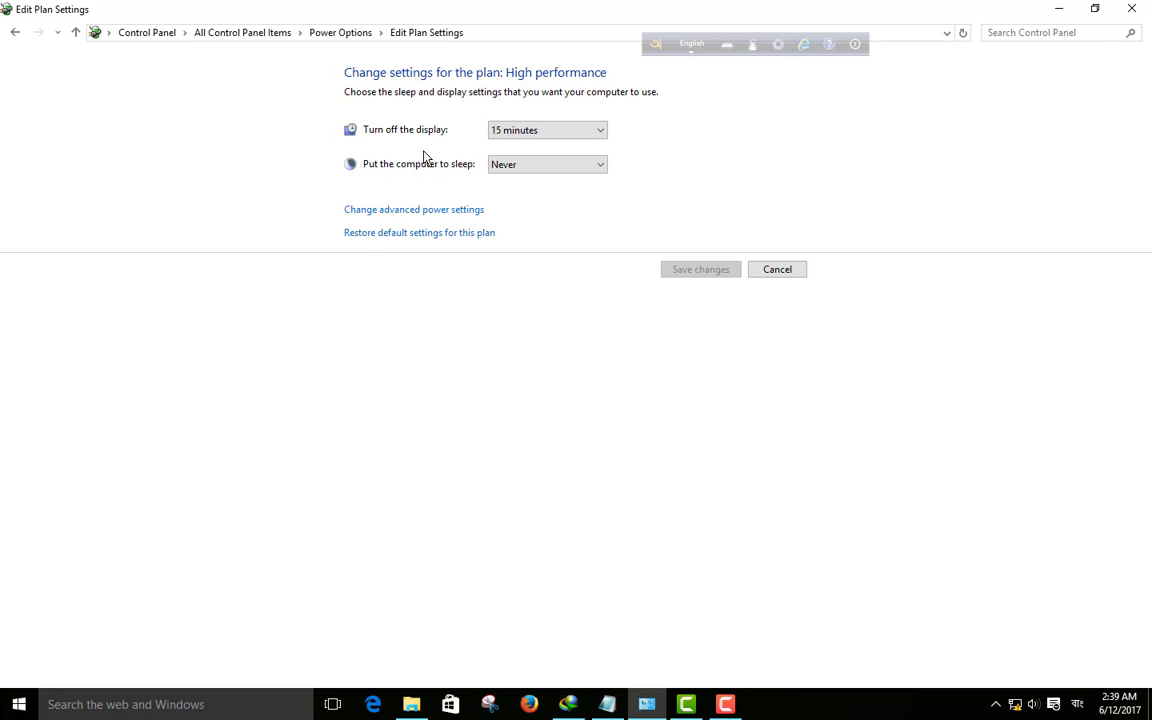
click(548, 138)
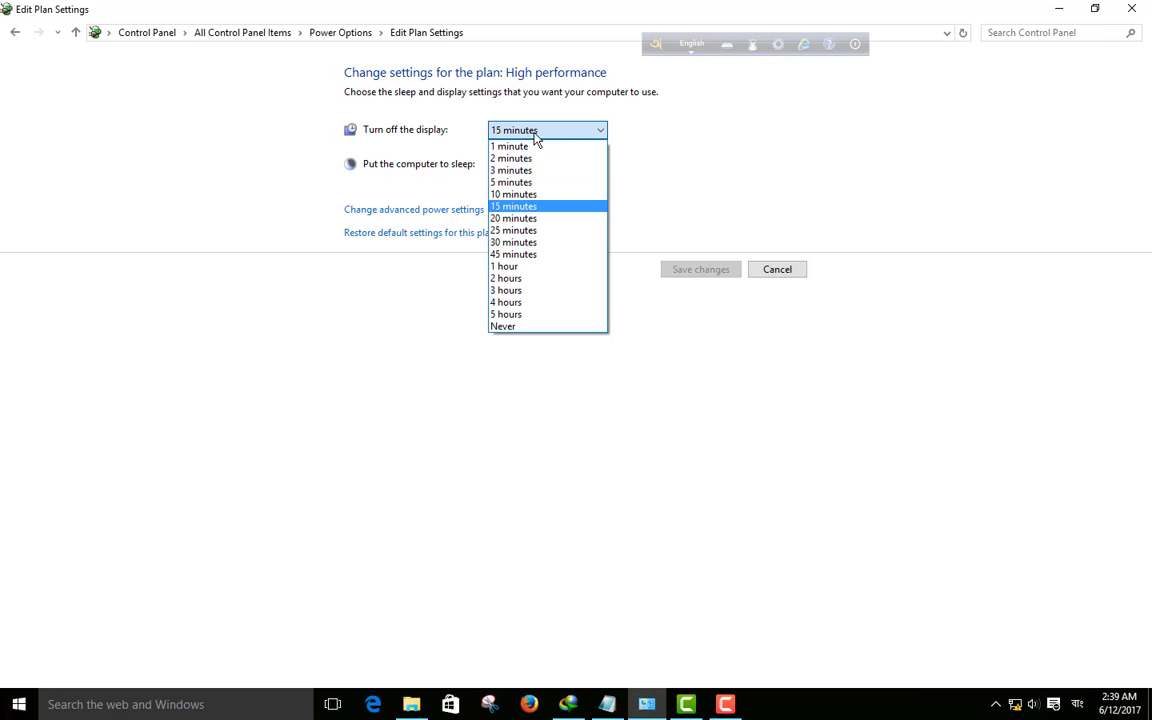
click(475, 172)
click(552, 166)
click(699, 301)
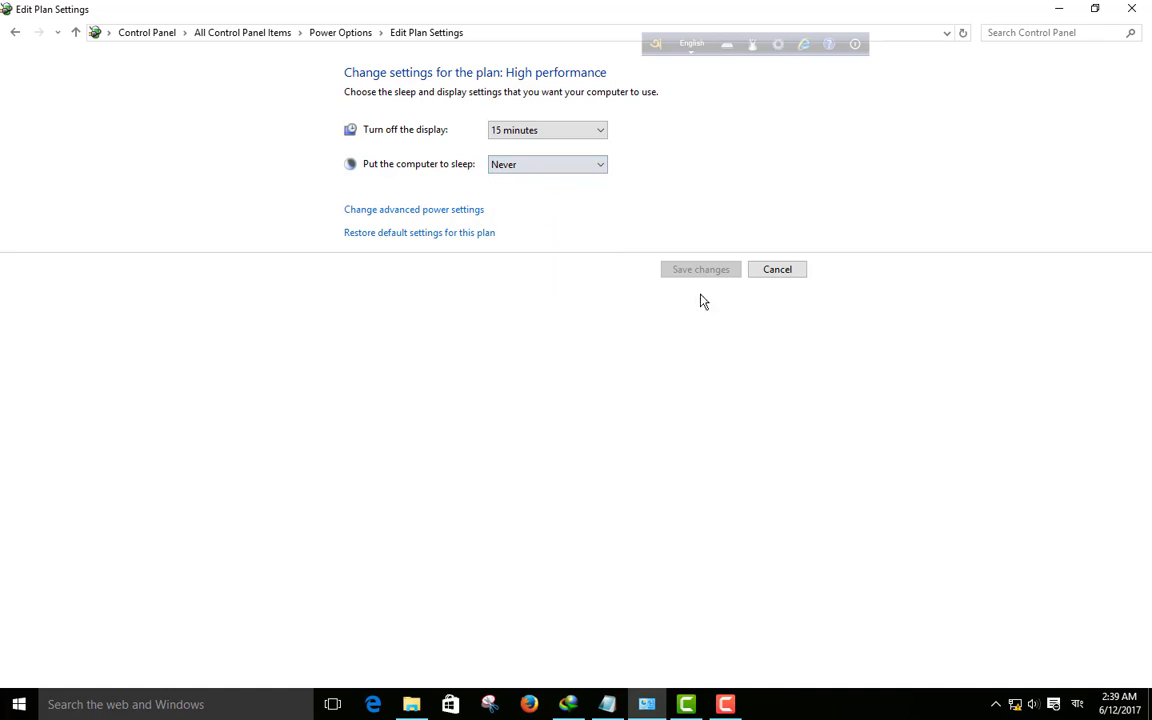
Try setting the High performance plan's display-off and sleep times to 10 minutes, and discard the changes.
click(566, 170)
click(520, 228)
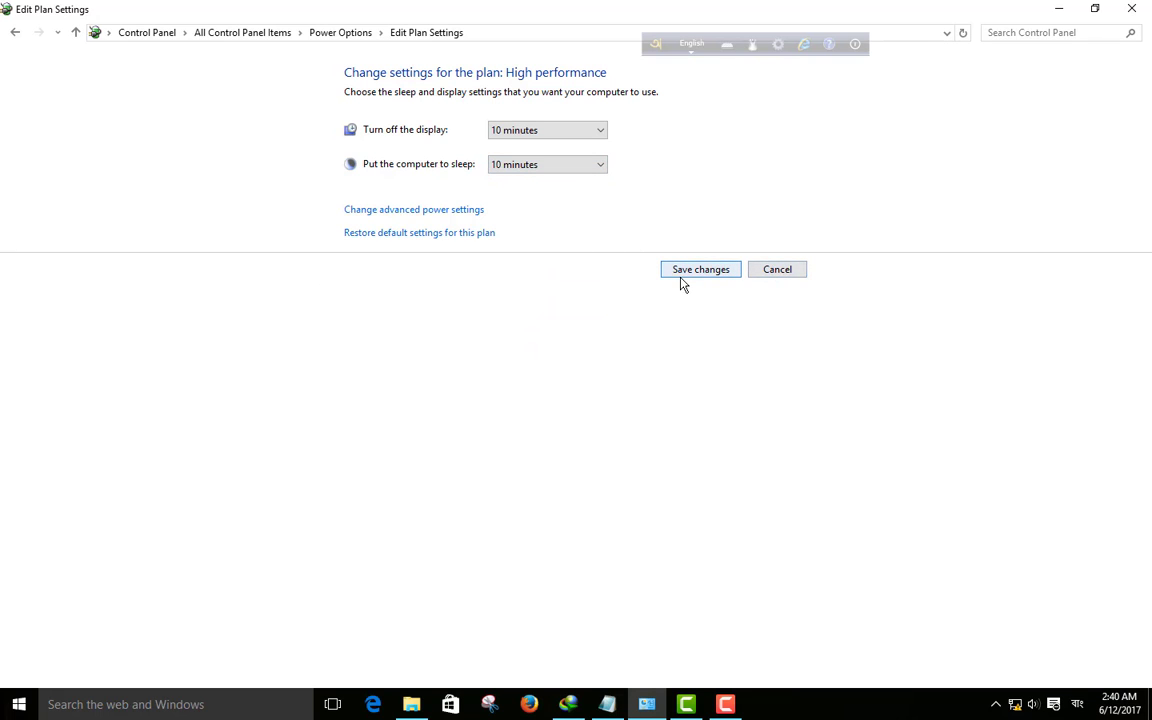
click(797, 275)
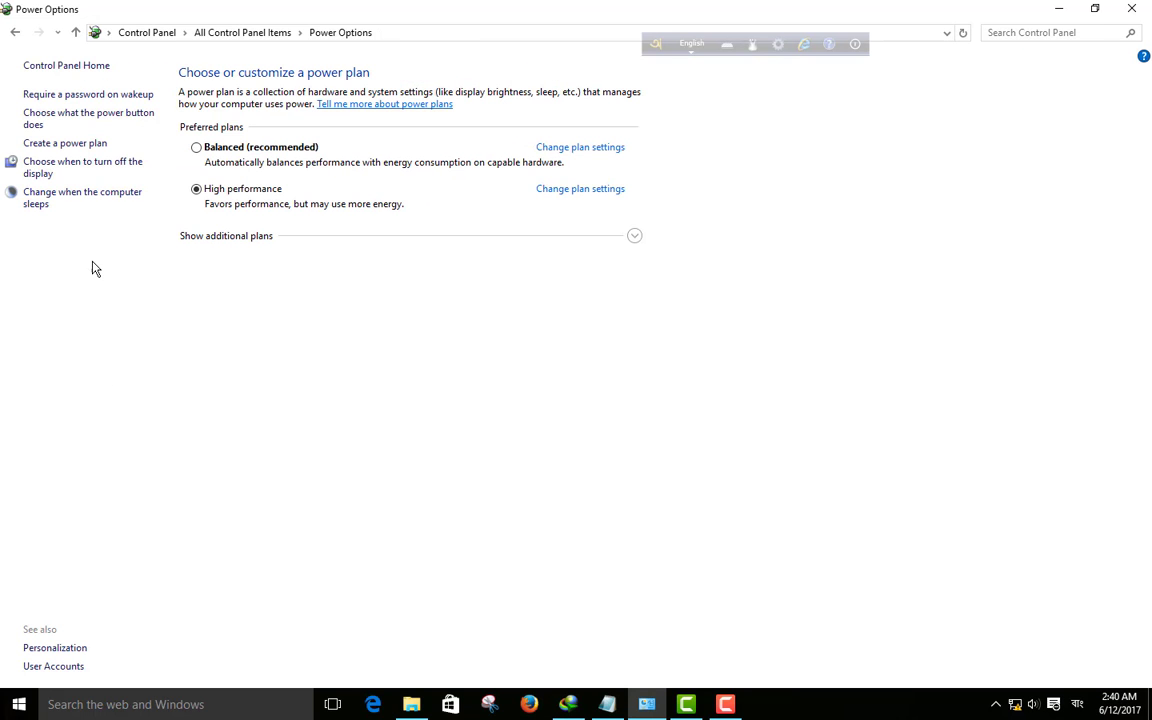
Go back through the visited Power Options pages to the All Control Panel Items list.
click(14, 32)
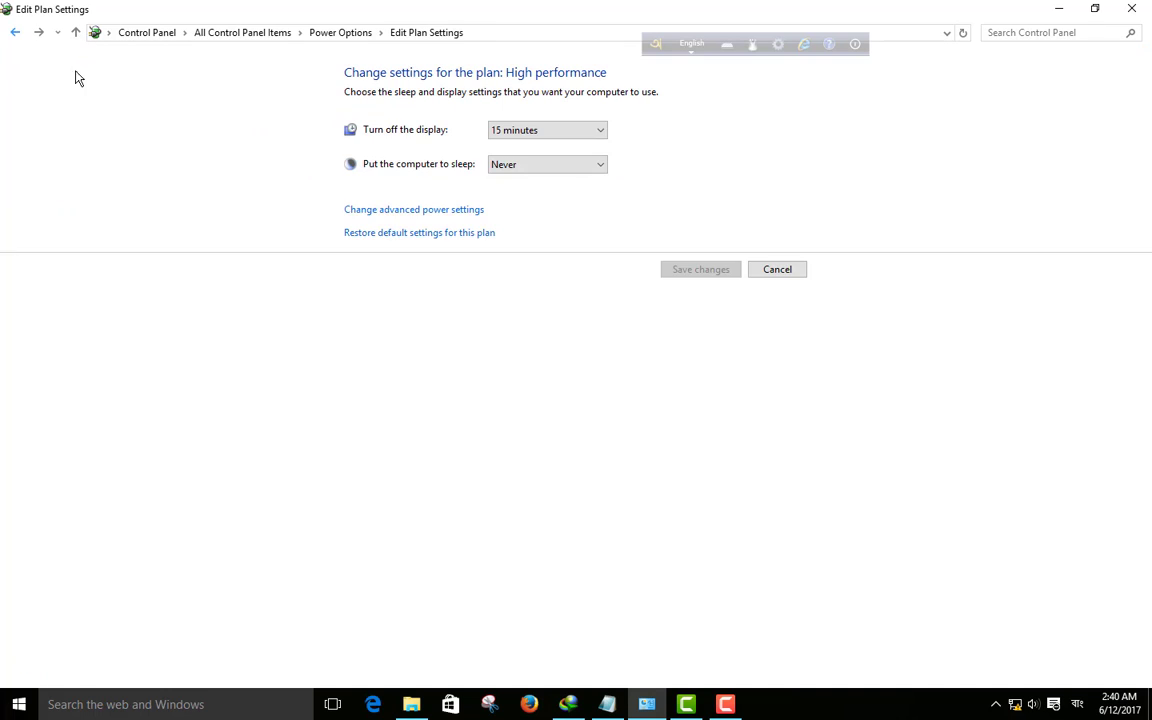
click(14, 36)
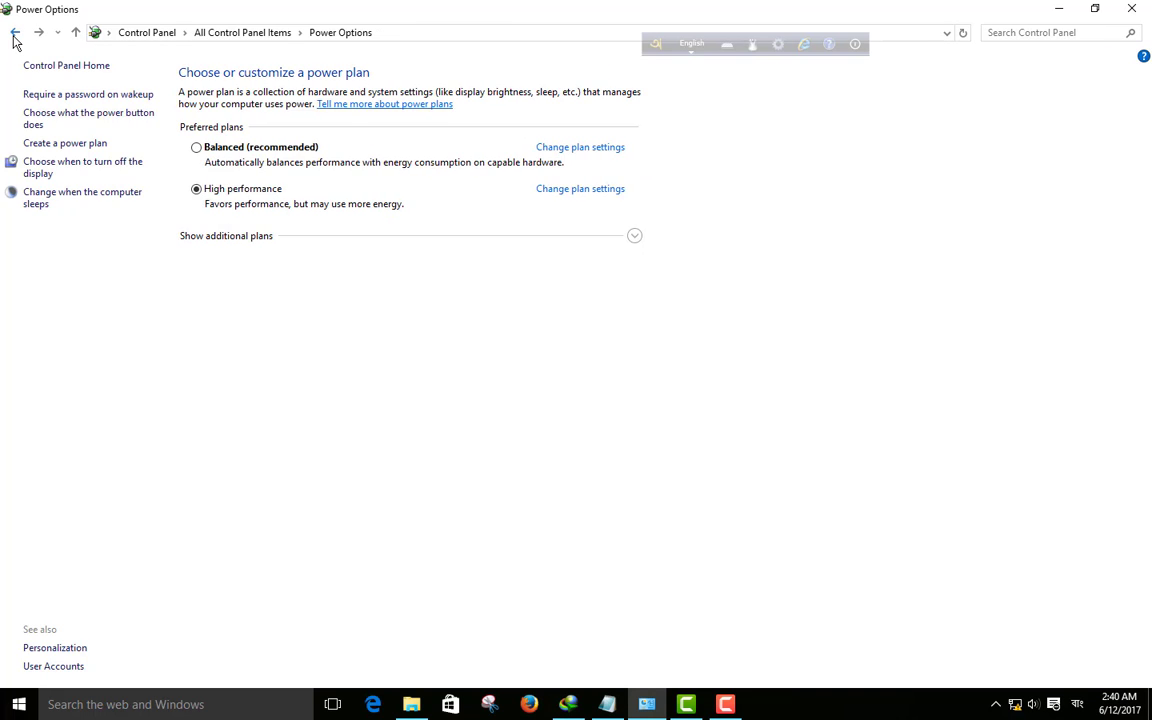
click(14, 36)
click(14, 36)
click(14, 36)
click(14, 36)
click(14, 36)
click(14, 36)
click(14, 36)
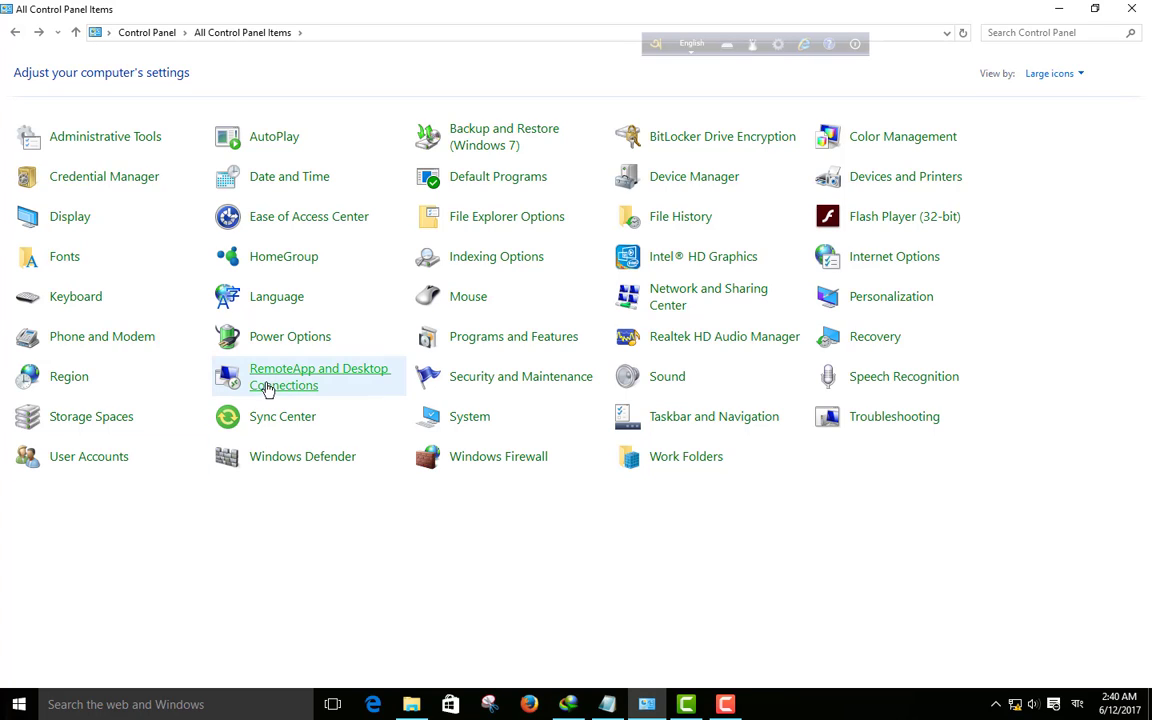
View RemoteApp and Desktop Connections, examine its access wizard's email or connection URL page, cancel it, and return to all items.
click(272, 385)
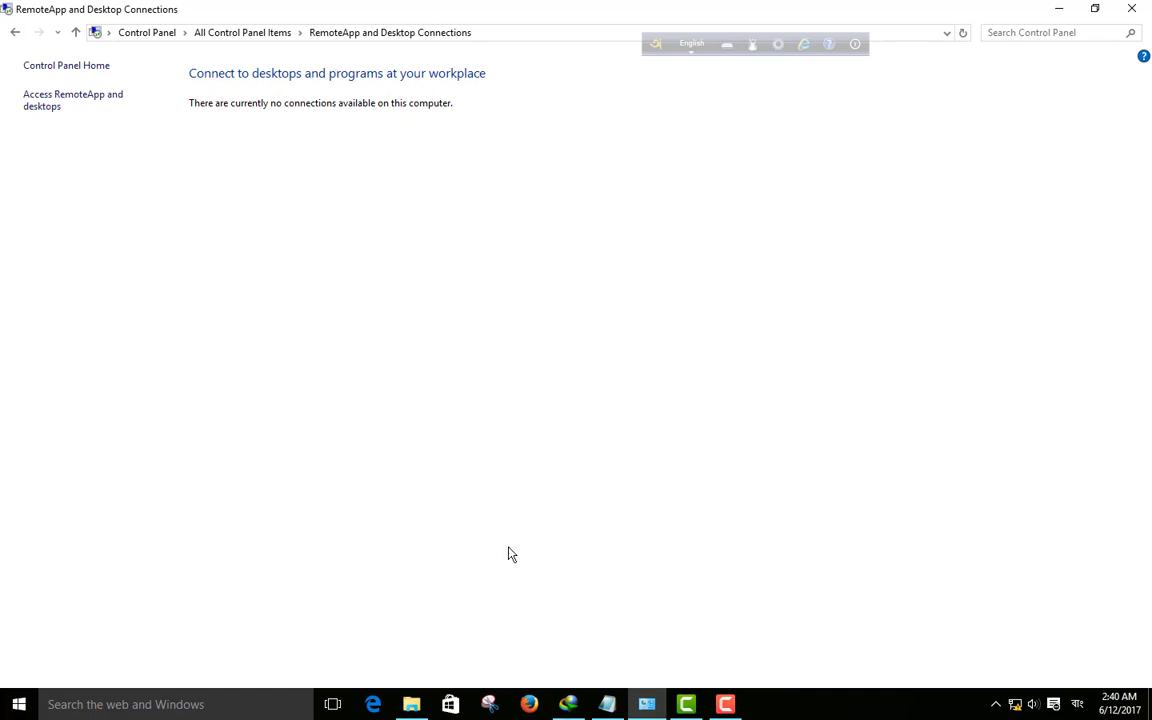
click(58, 105)
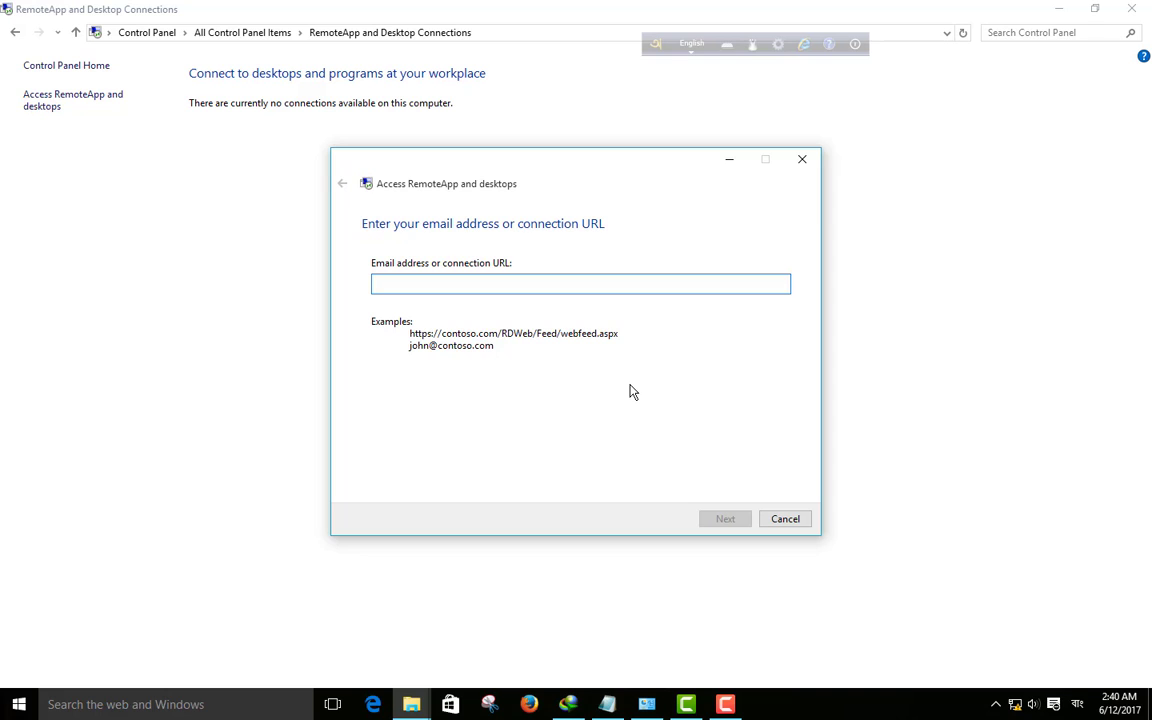
click(781, 520)
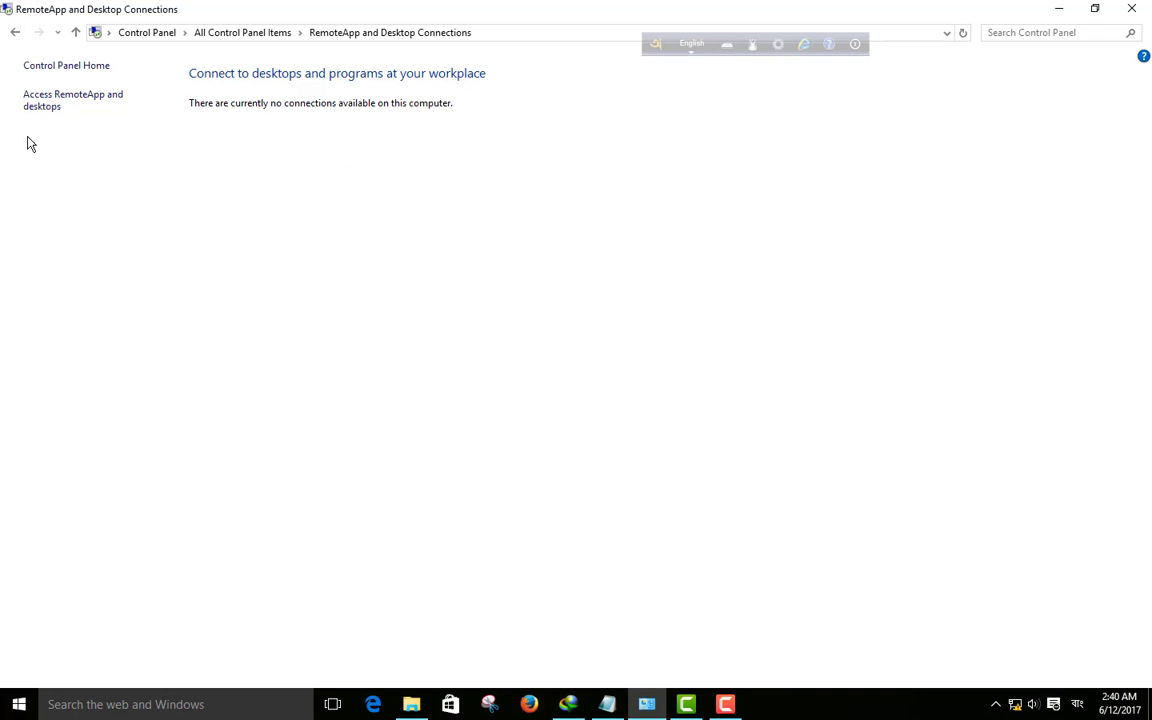
click(36, 118)
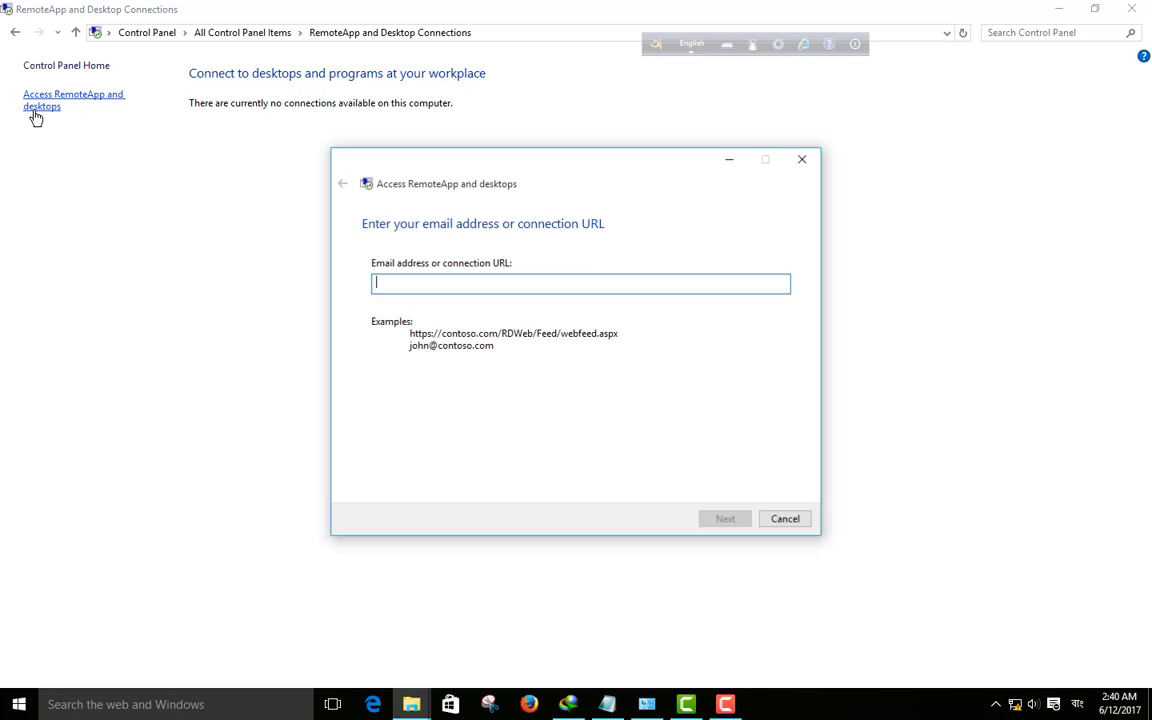
click(786, 520)
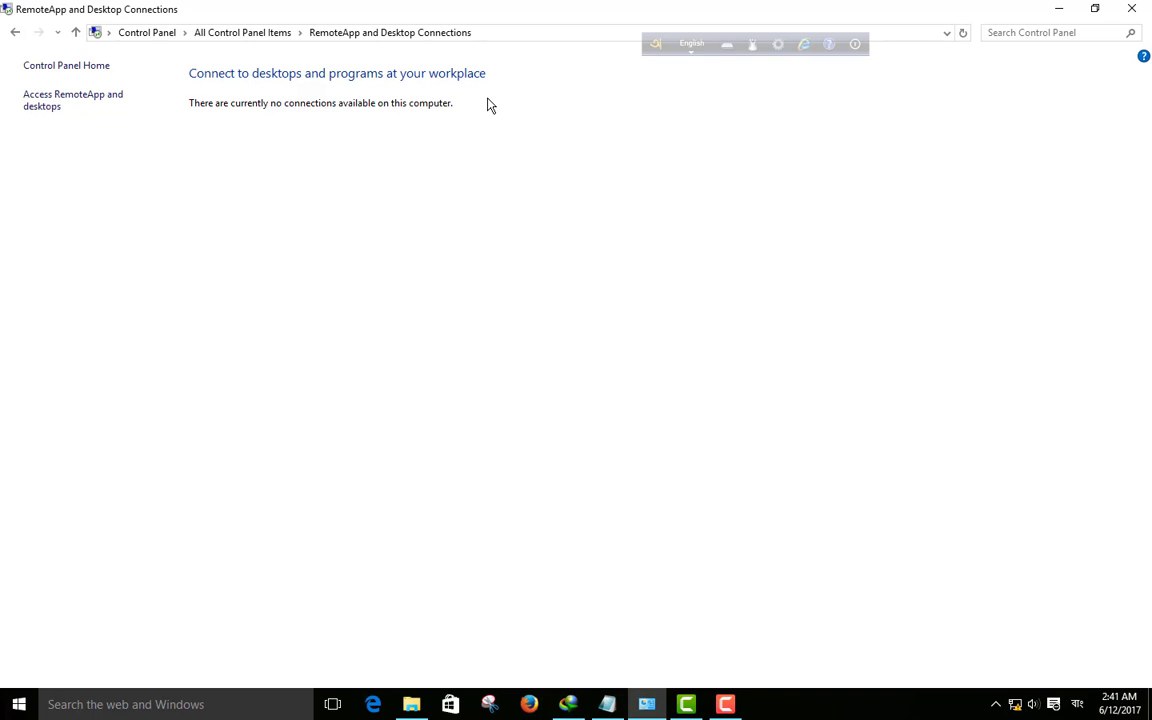
click(14, 32)
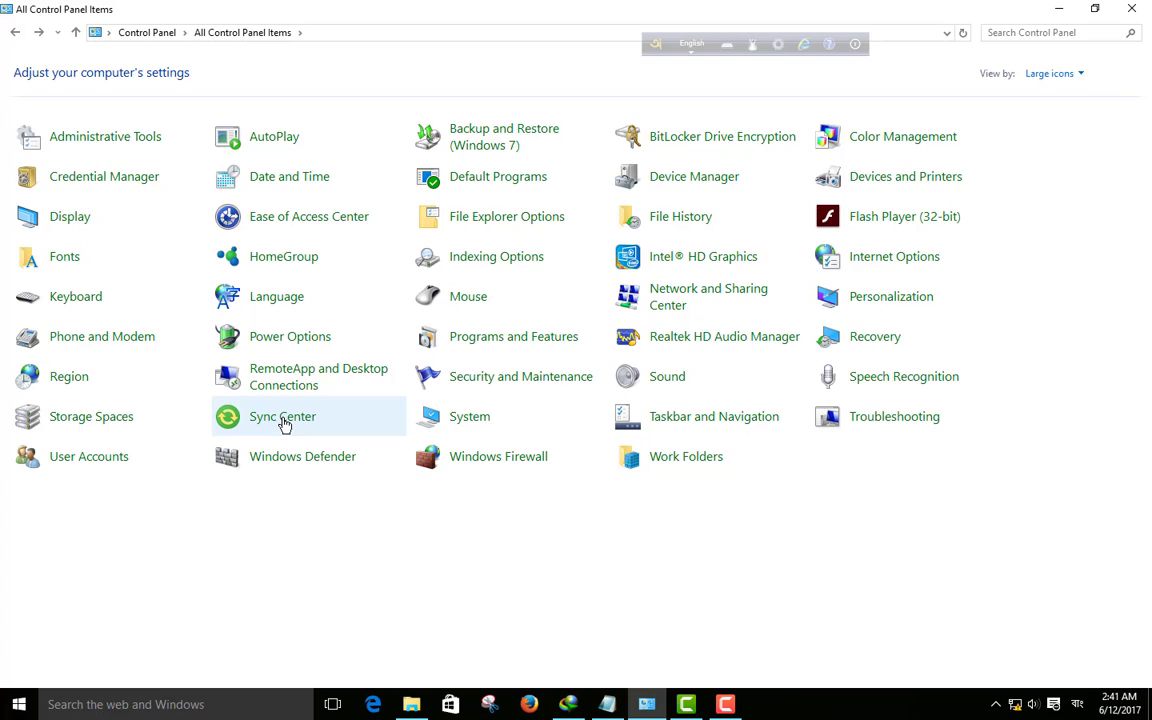
View the Sync Center page and return to the All Control Panel Items list.
click(284, 420)
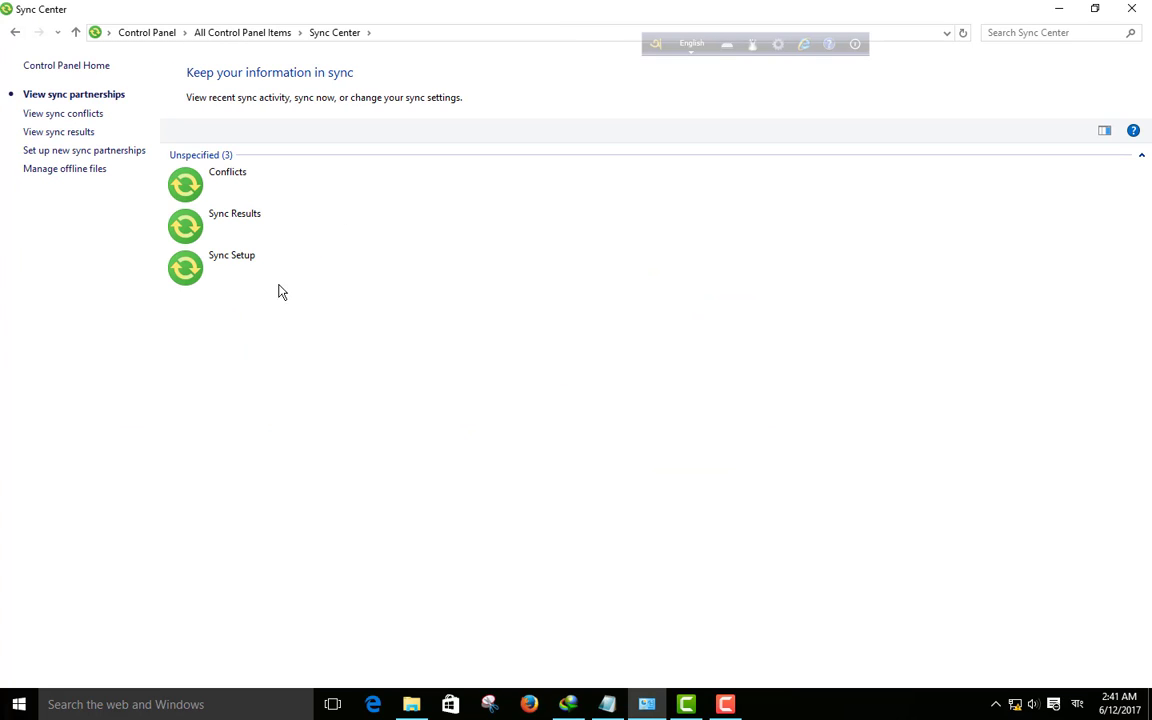
click(13, 32)
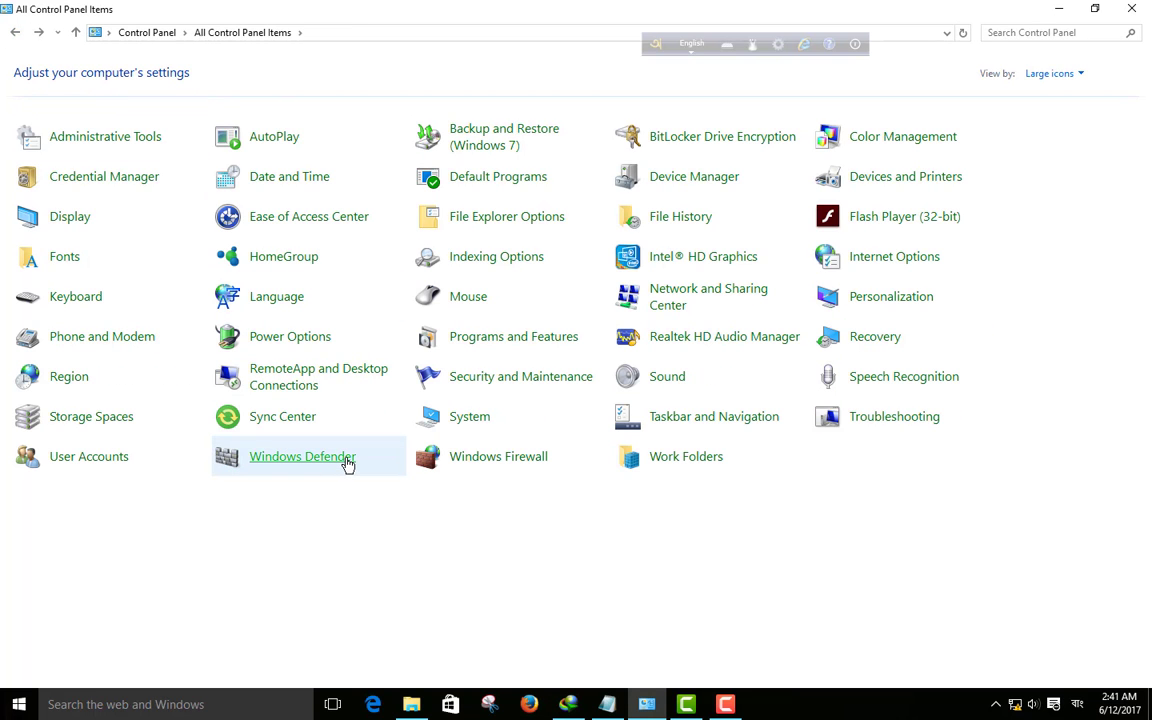
Open Windows Defender, view its update and history information, and return to its home page.
click(352, 465)
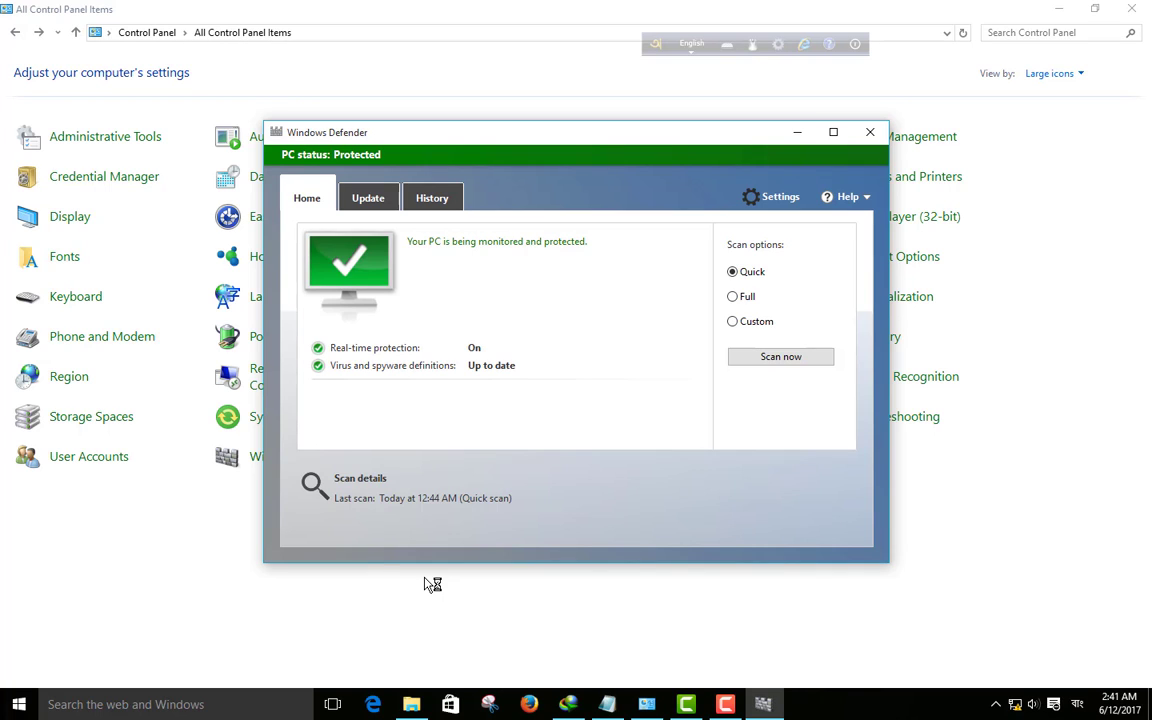
click(370, 198)
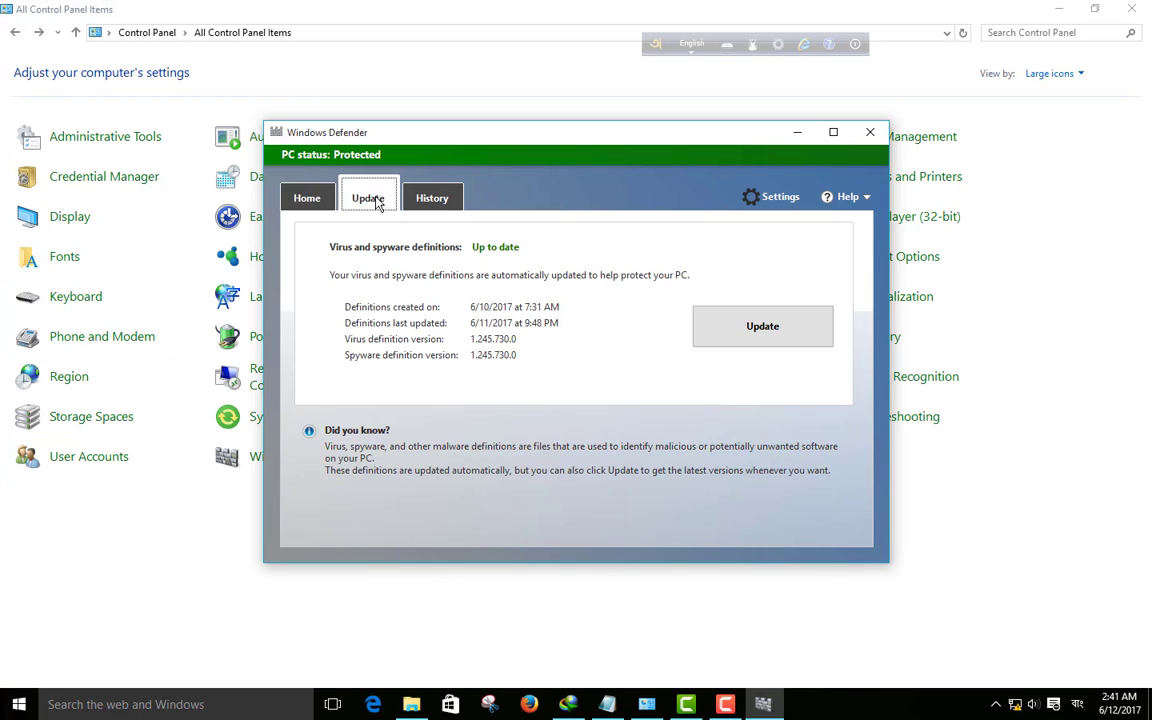
click(440, 199)
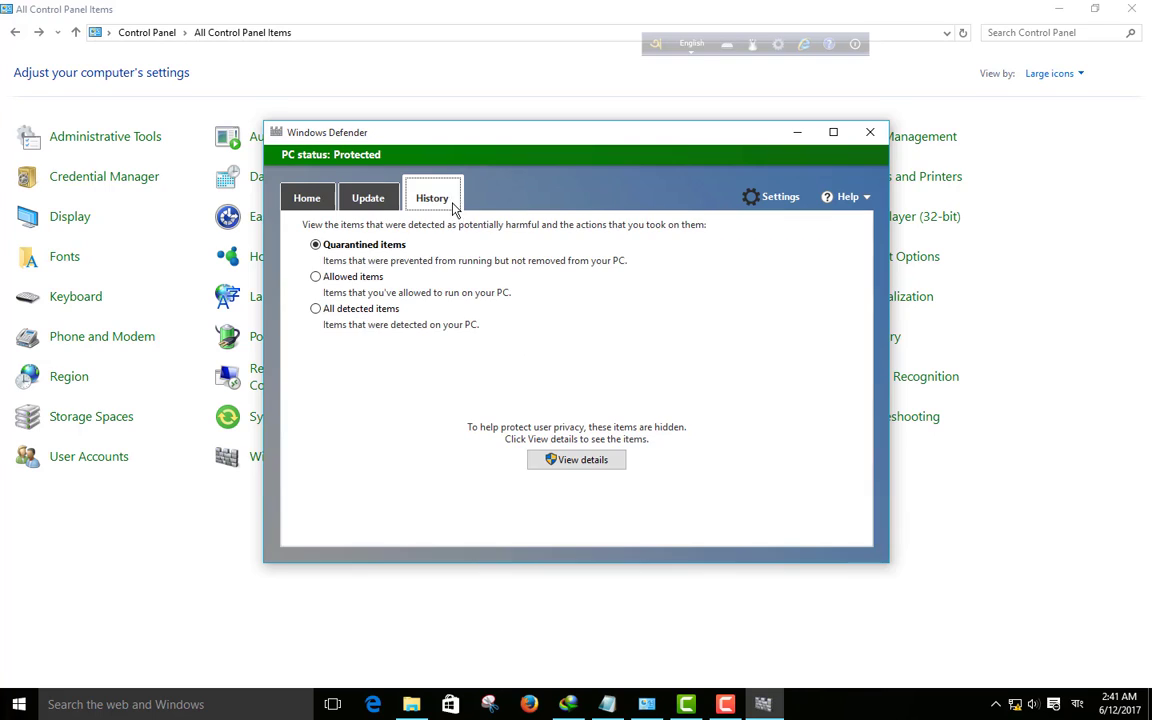
click(306, 198)
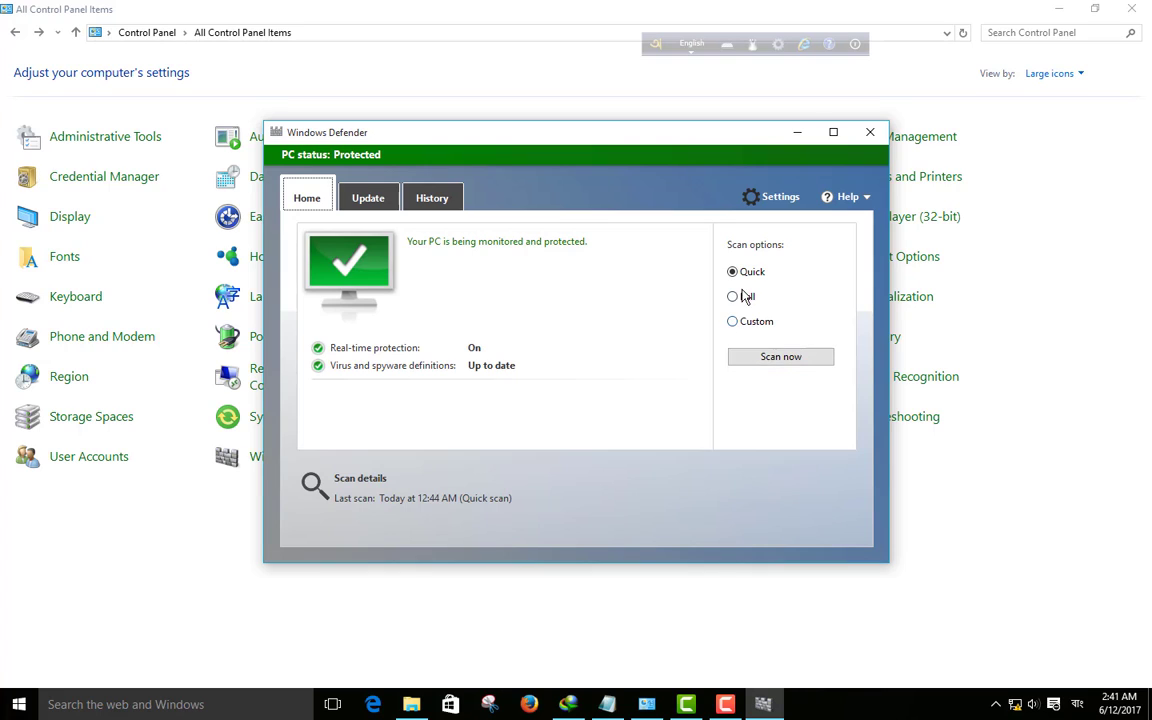
Start a quick Windows Defender scan and cancel it.
click(781, 357)
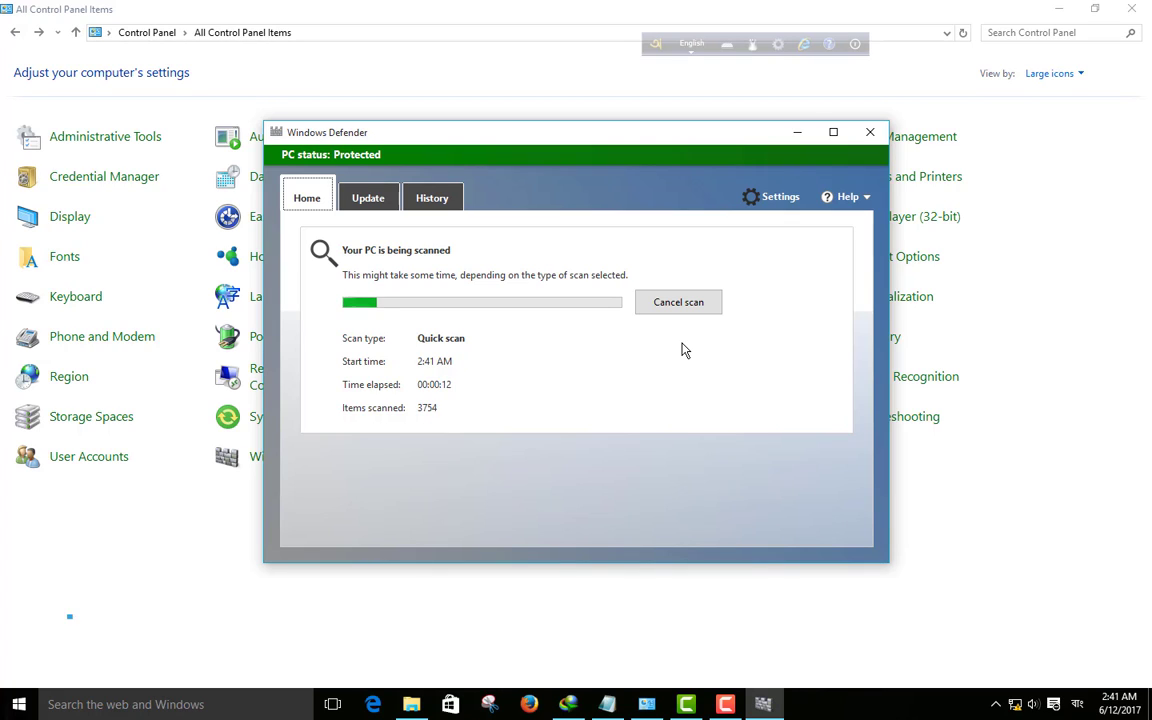
click(685, 304)
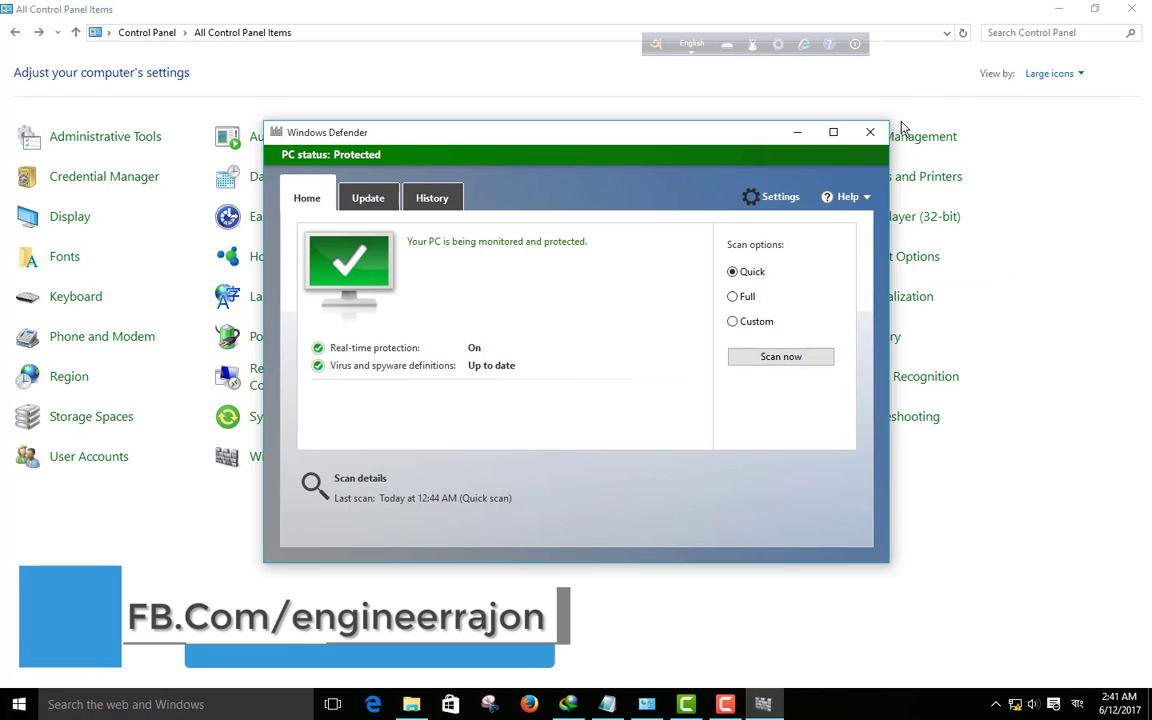
View the Windows Defender protection settings, and close both Settings and Windows Defender.
click(778, 197)
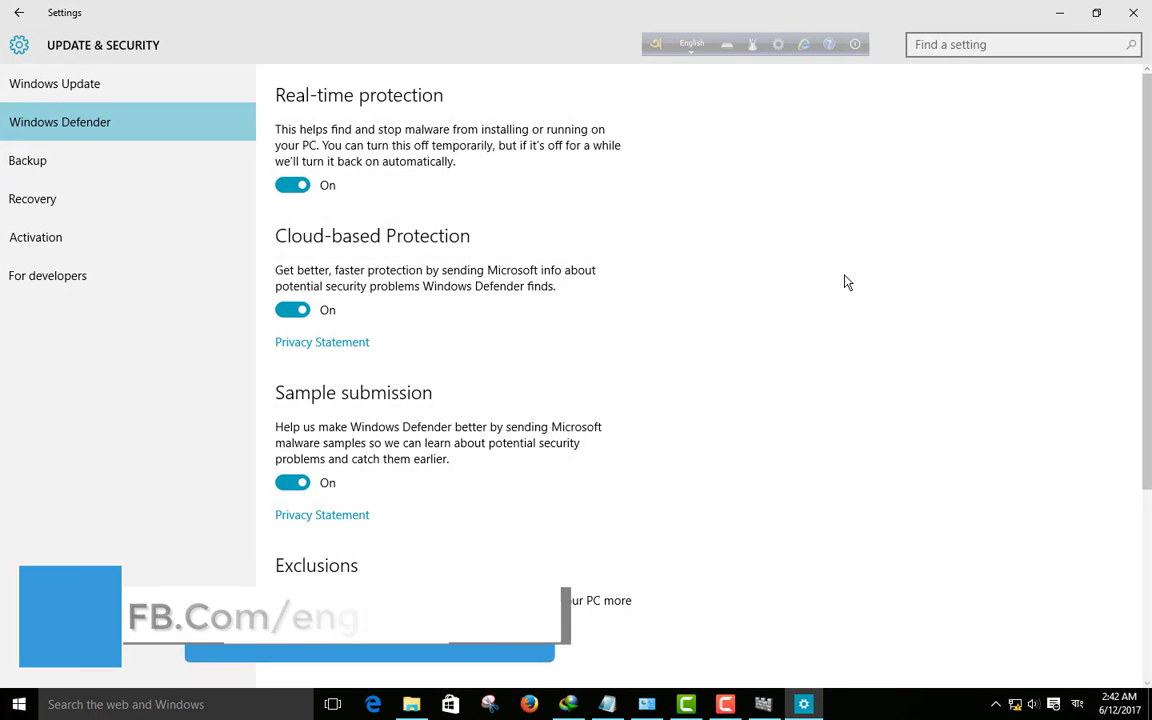
click(12, 44)
key(alt+F4)
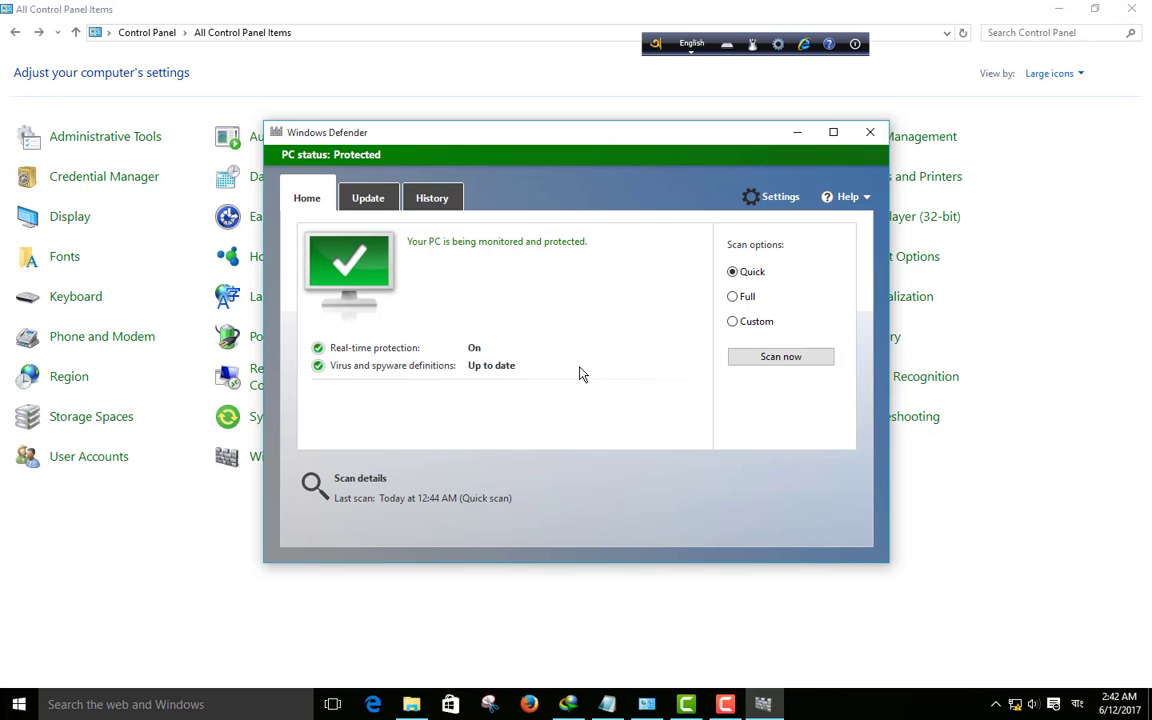
click(870, 132)
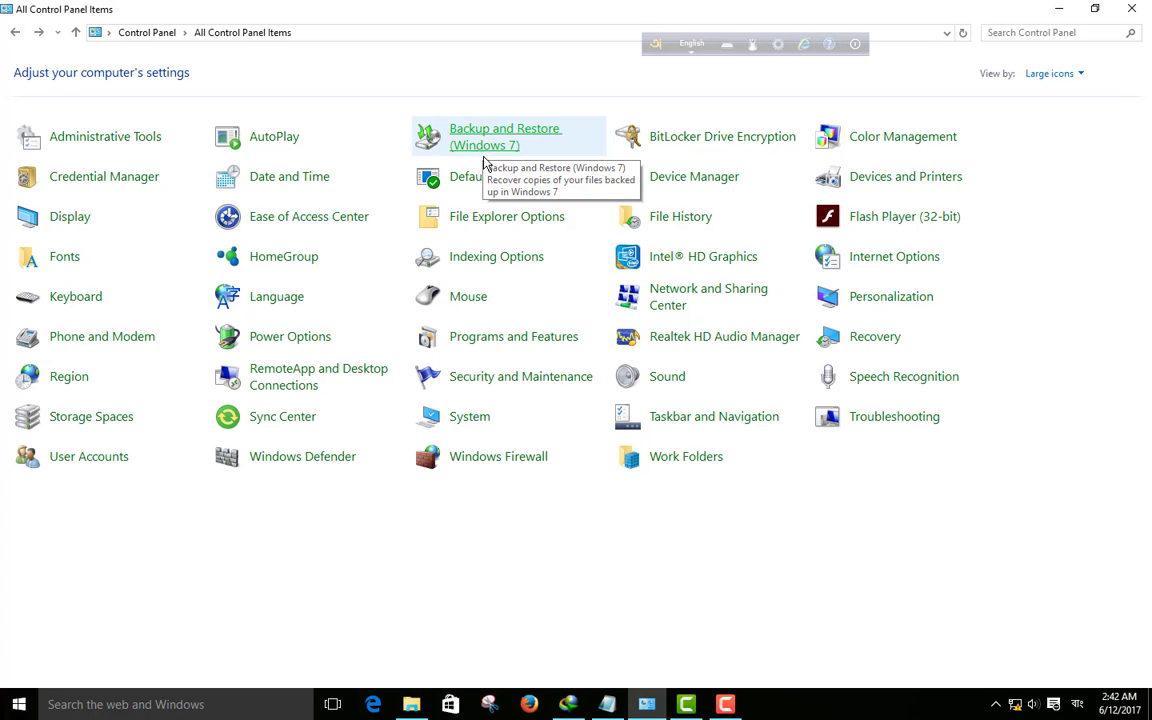
View Backup and Restore (Windows 7), start setting up a backup, and cancel the setup.
click(509, 140)
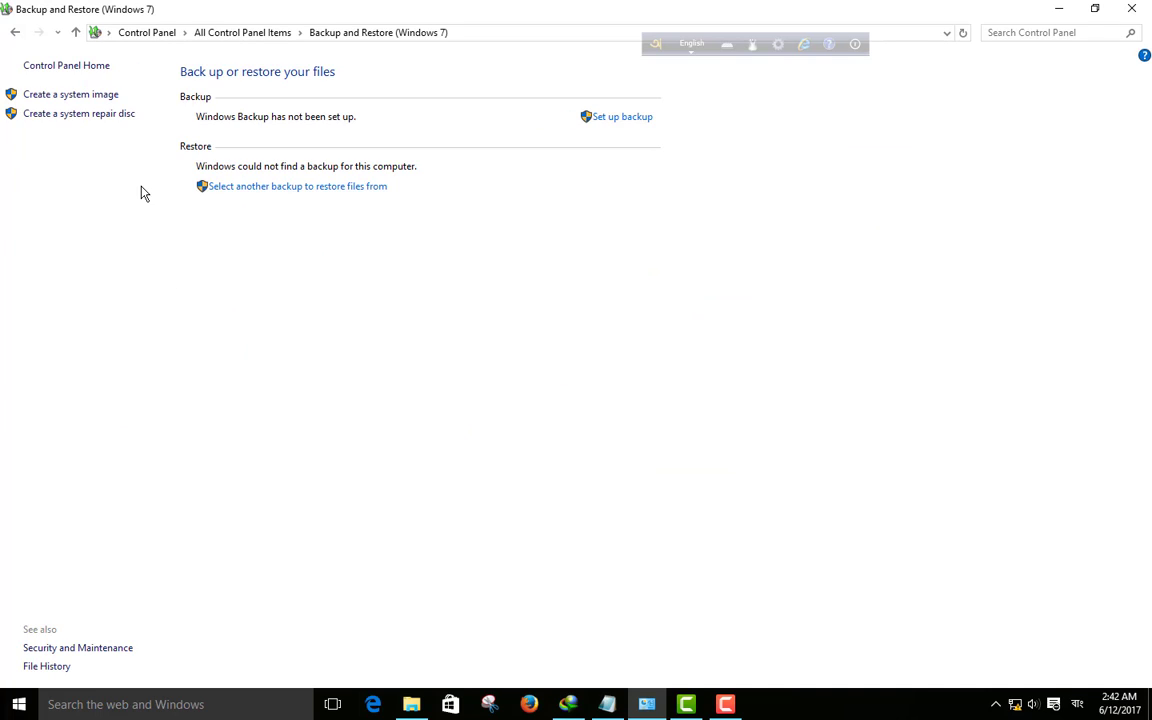
click(16, 35)
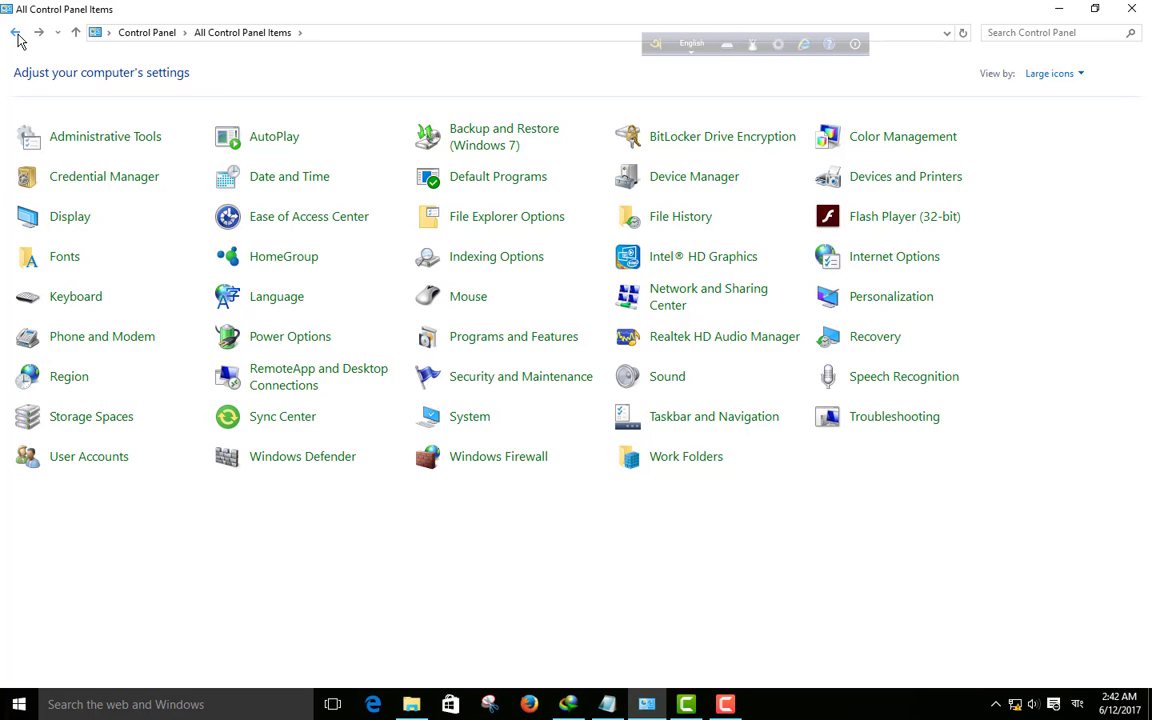
click(498, 142)
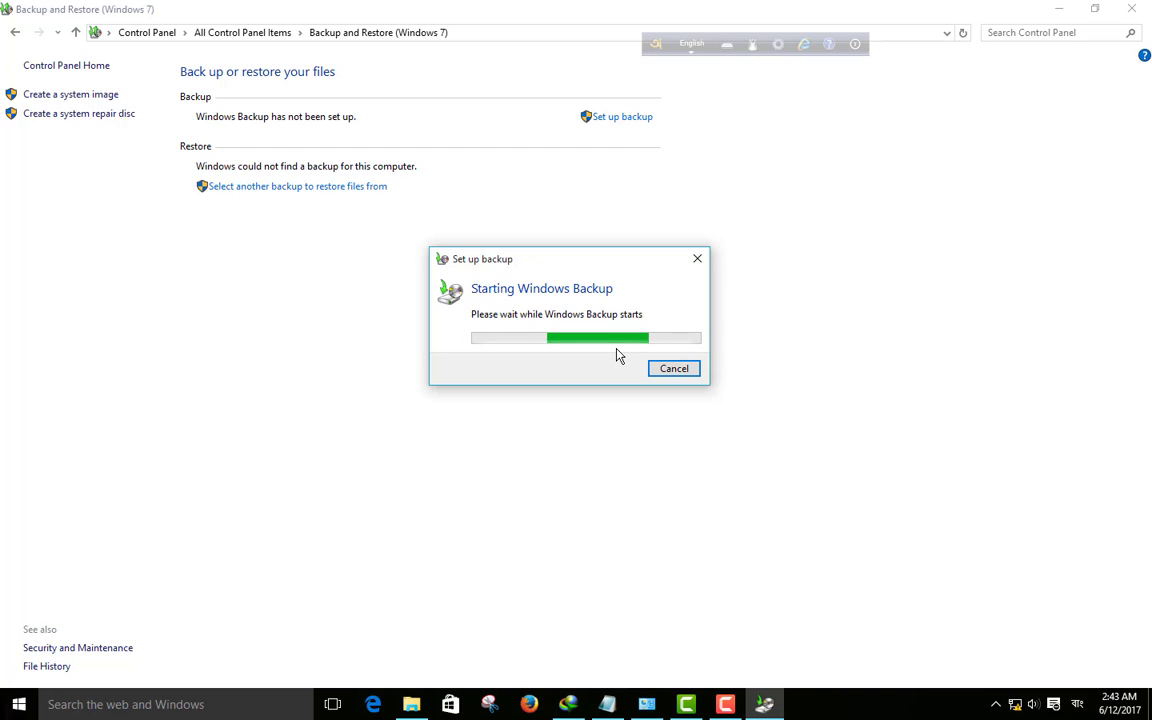
click(700, 266)
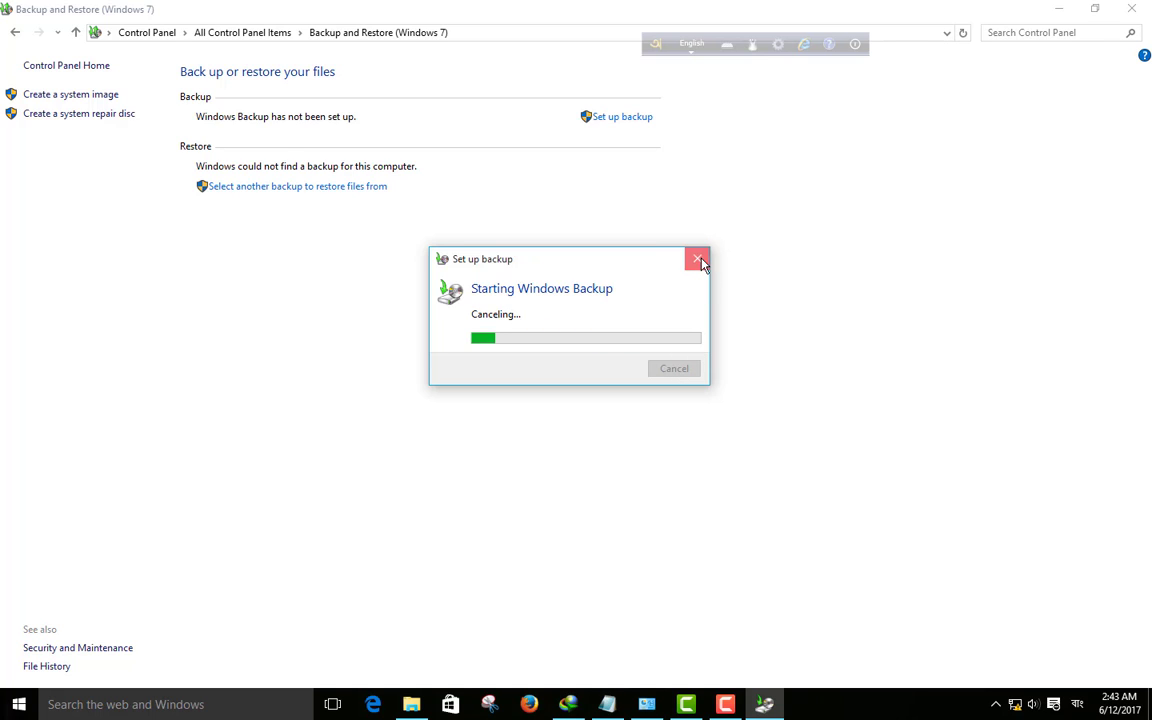
Try to create a system repair disc and dismiss its dialogs.
click(106, 117)
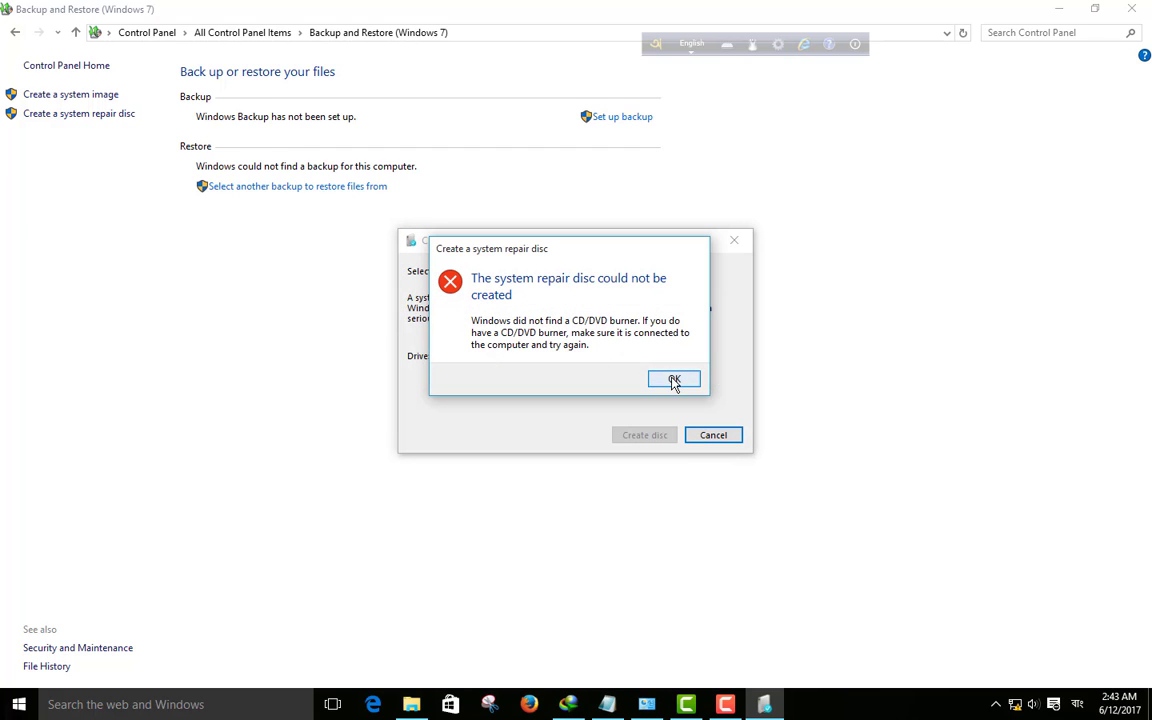
click(674, 381)
click(716, 439)
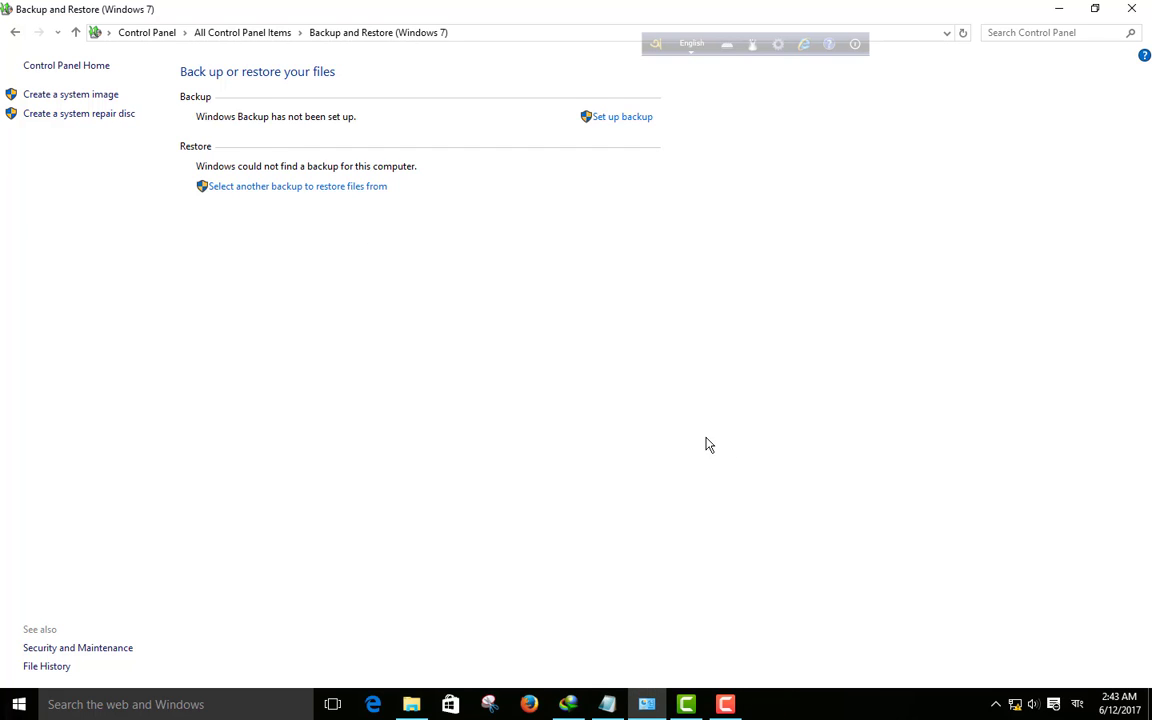
Examine the options for restoring files from another backup, including a network location, cancel them, and return to the All Control Panel Items list.
click(728, 706)
click(280, 187)
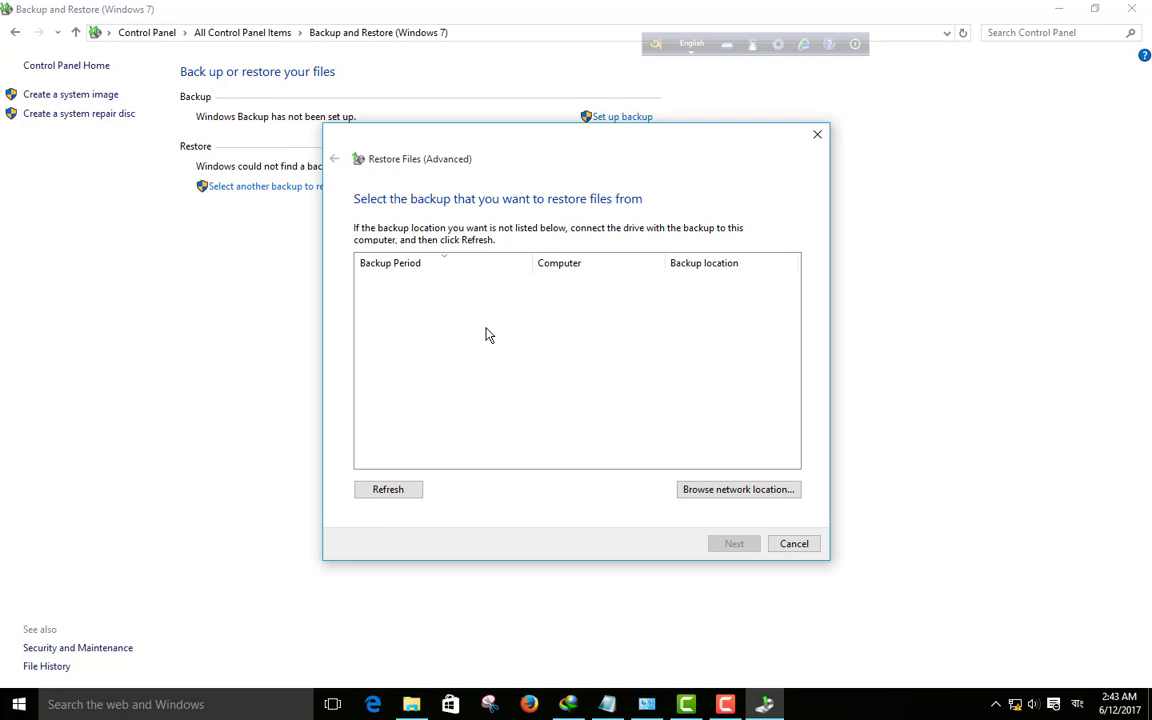
click(737, 491)
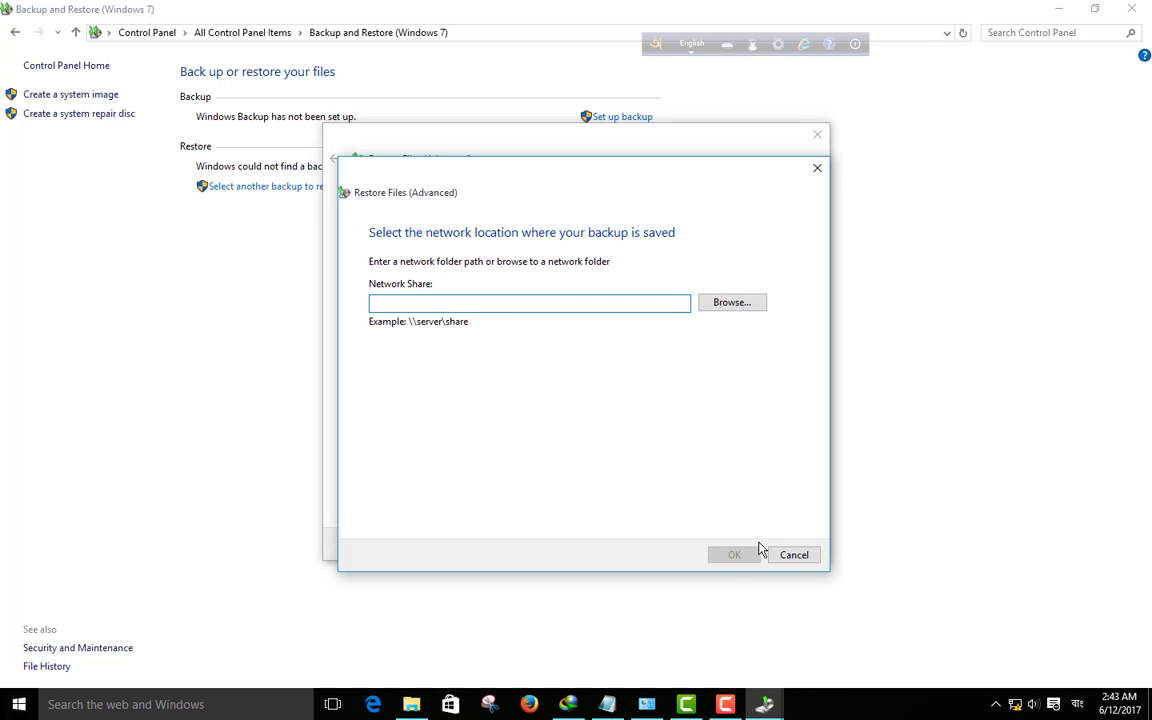
click(789, 554)
click(790, 544)
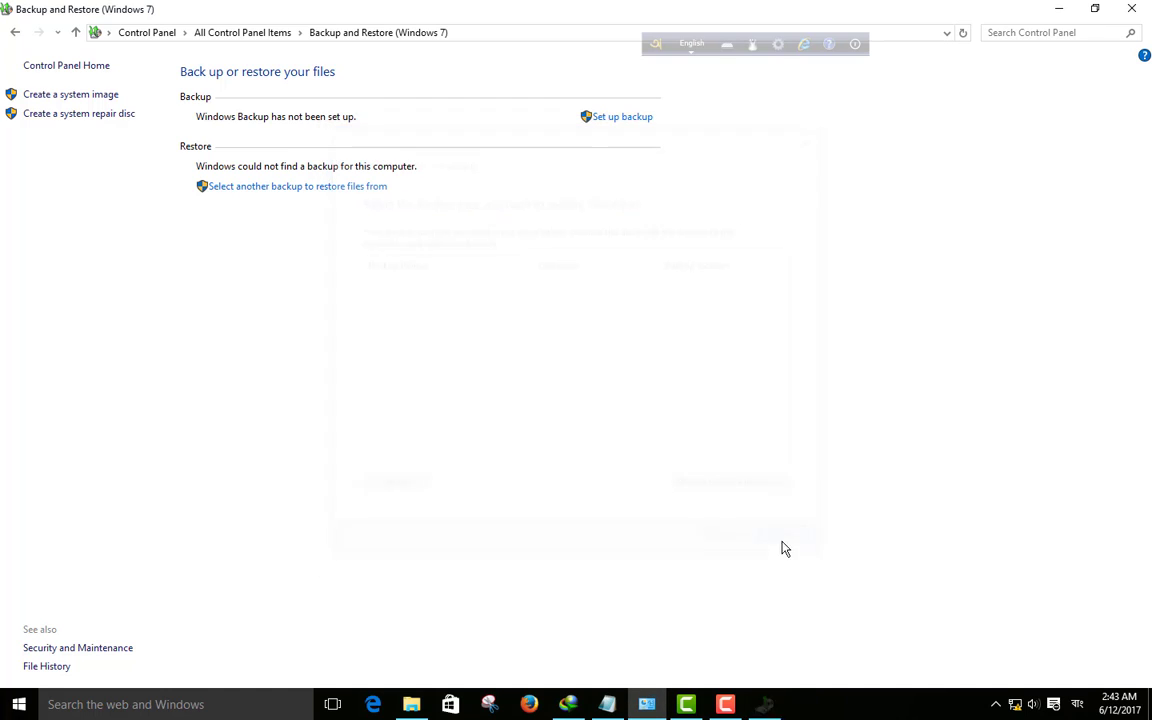
click(17, 33)
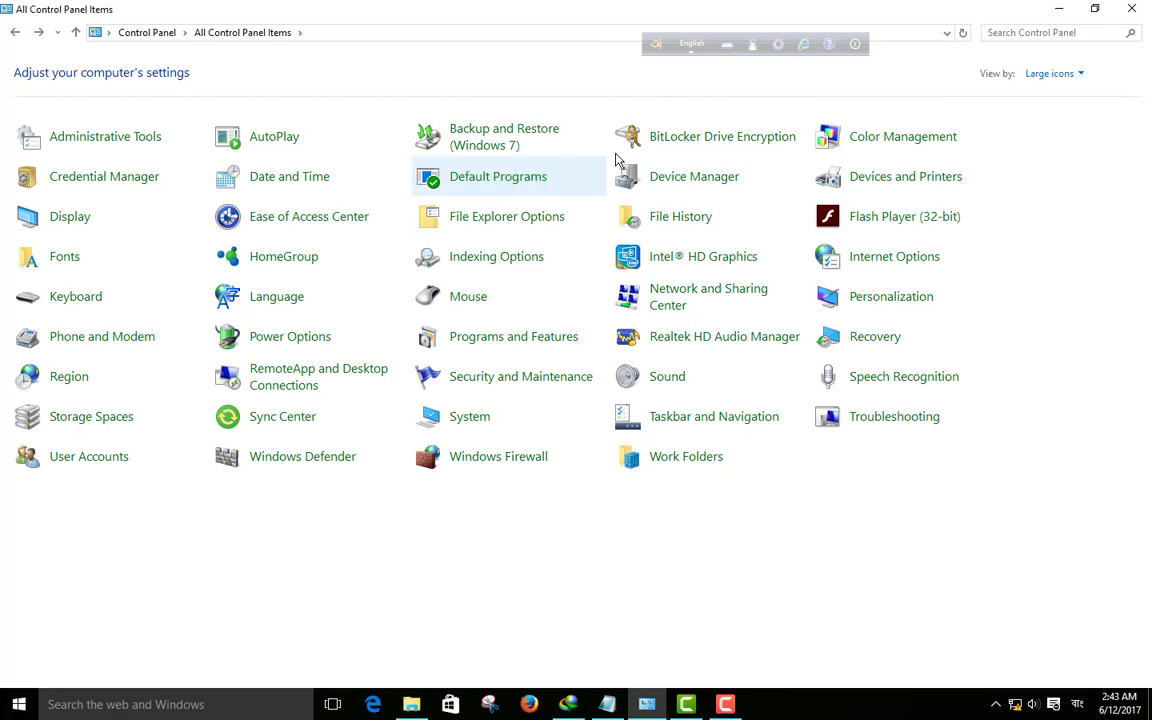
Open Default Programs, view the page for setting default programs, and return to the Default Programs overview.
click(516, 183)
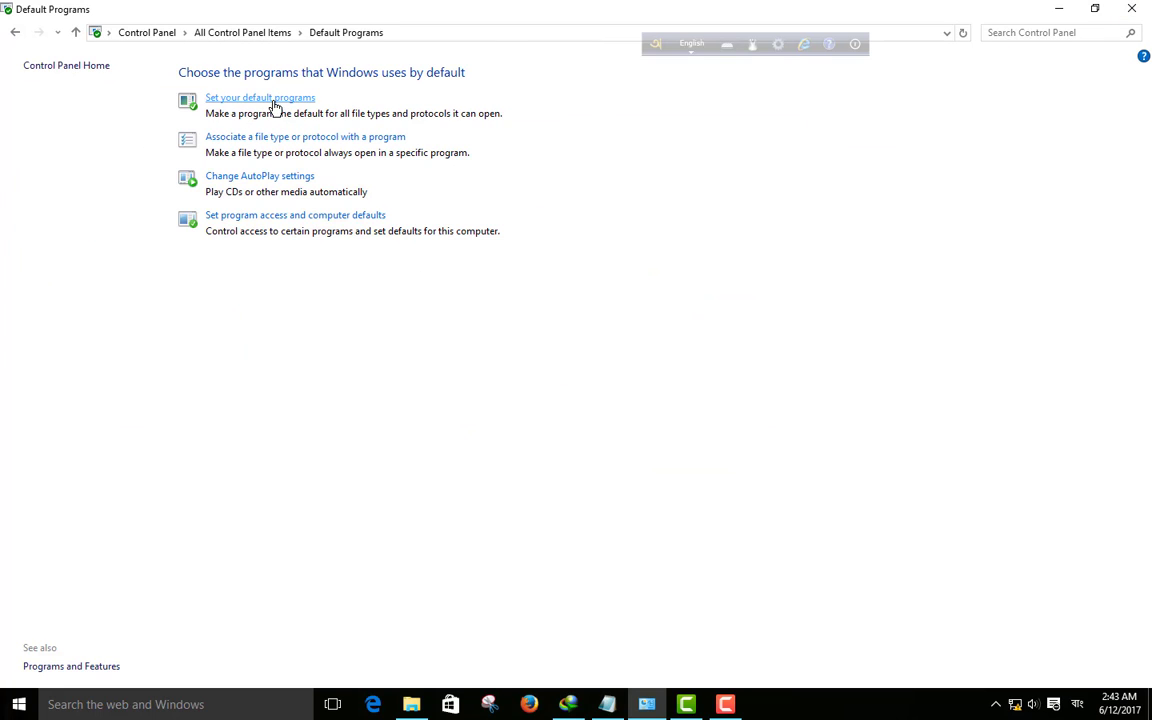
click(247, 96)
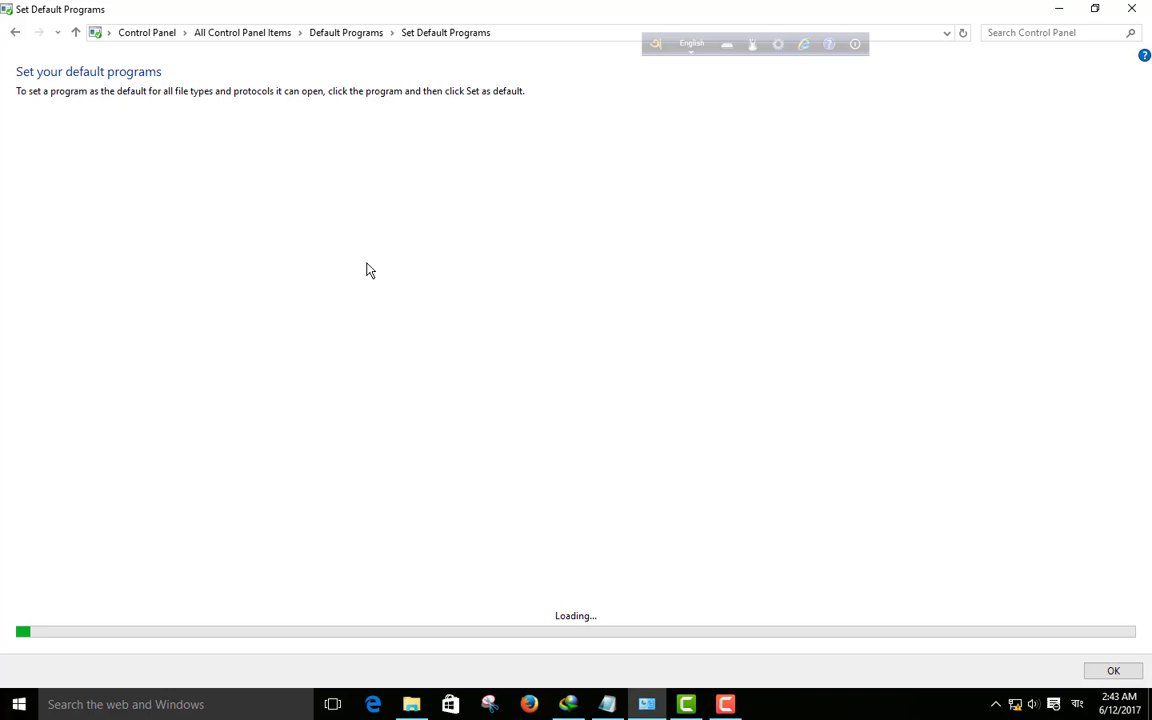
click(14, 34)
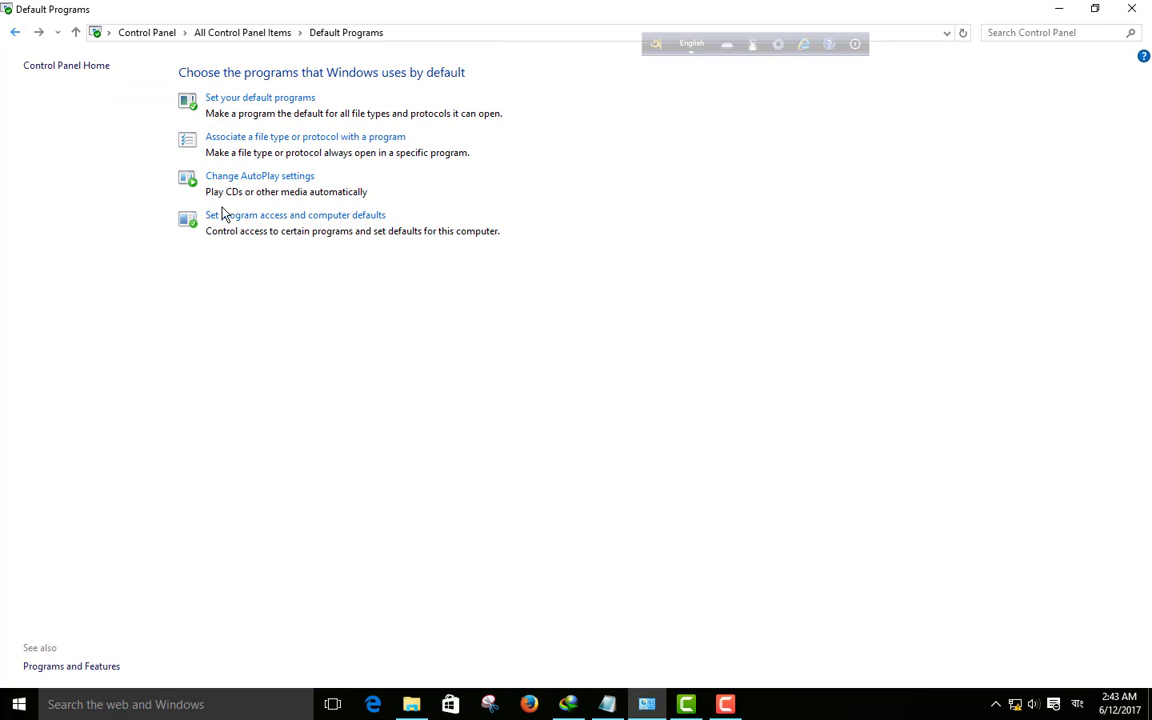
View the AutoPlay settings and the Set Program Access and Computer Defaults configurations without changing them, and return to the All Control Panel Items list.
click(301, 182)
click(15, 32)
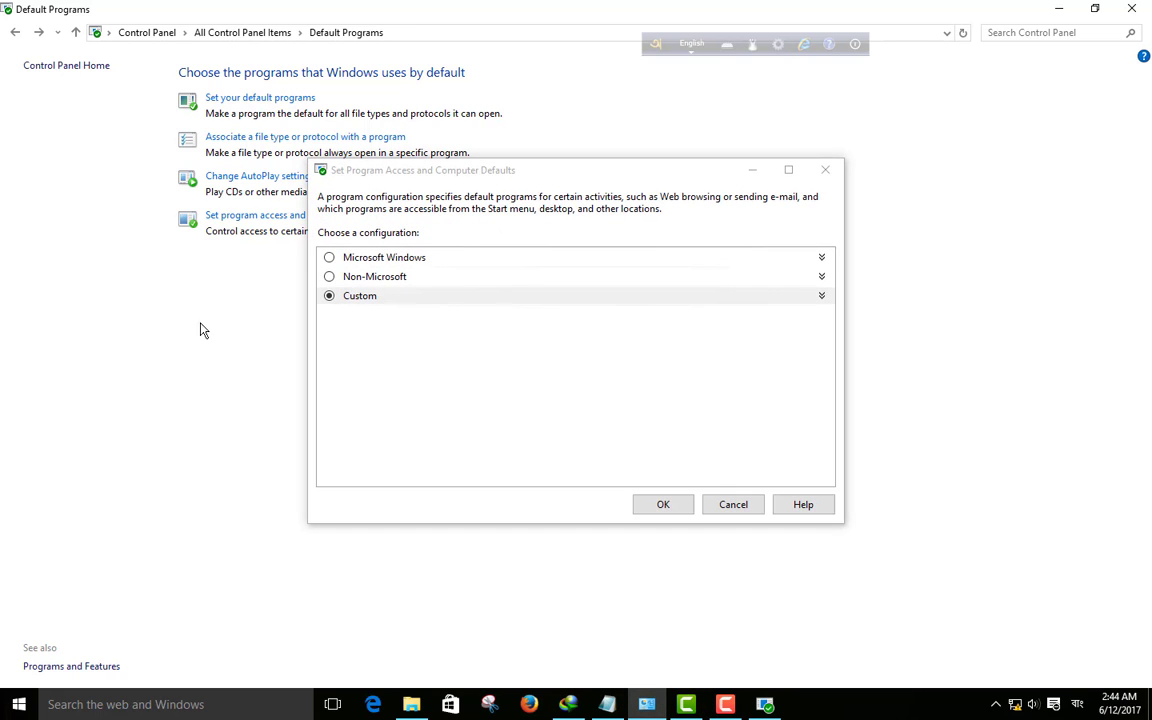
click(735, 506)
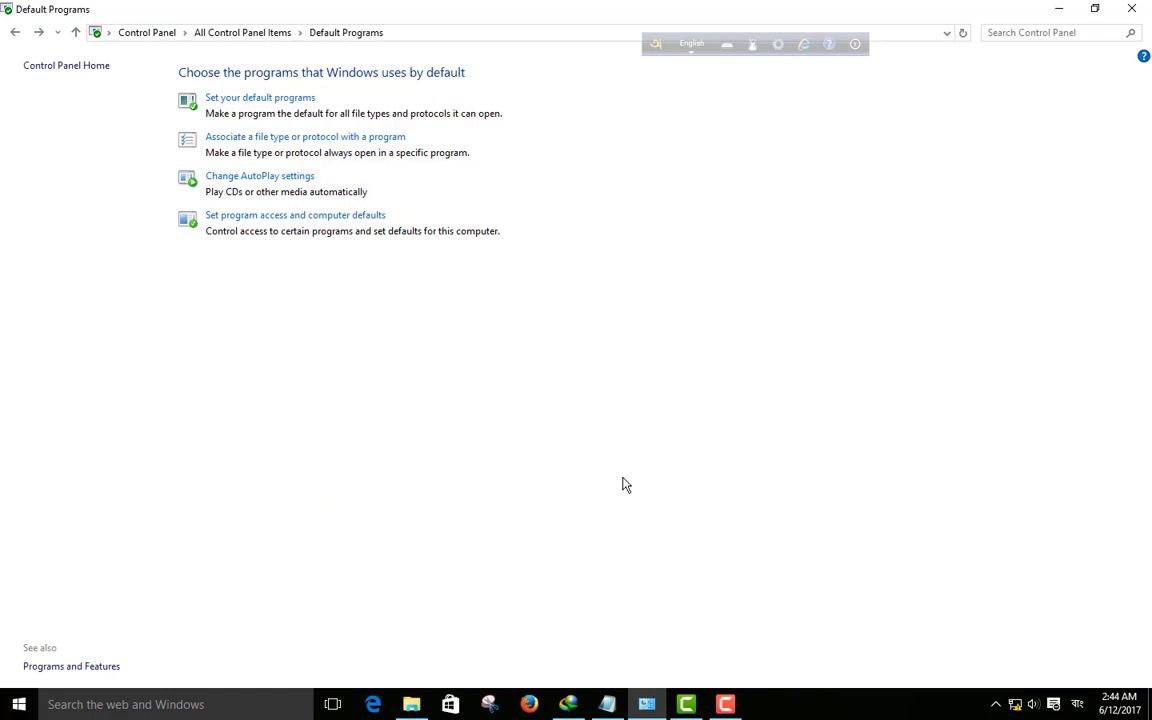
click(15, 32)
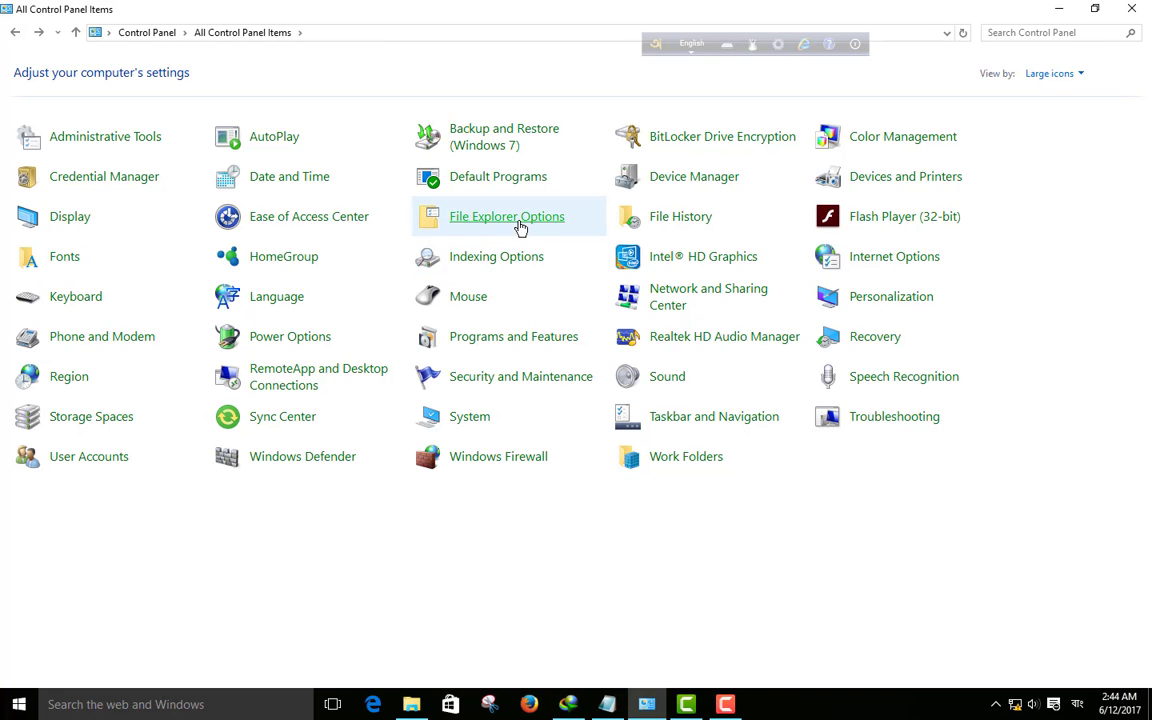
View the general settings in File Explorer Options and close the dialog without changing anything.
click(505, 228)
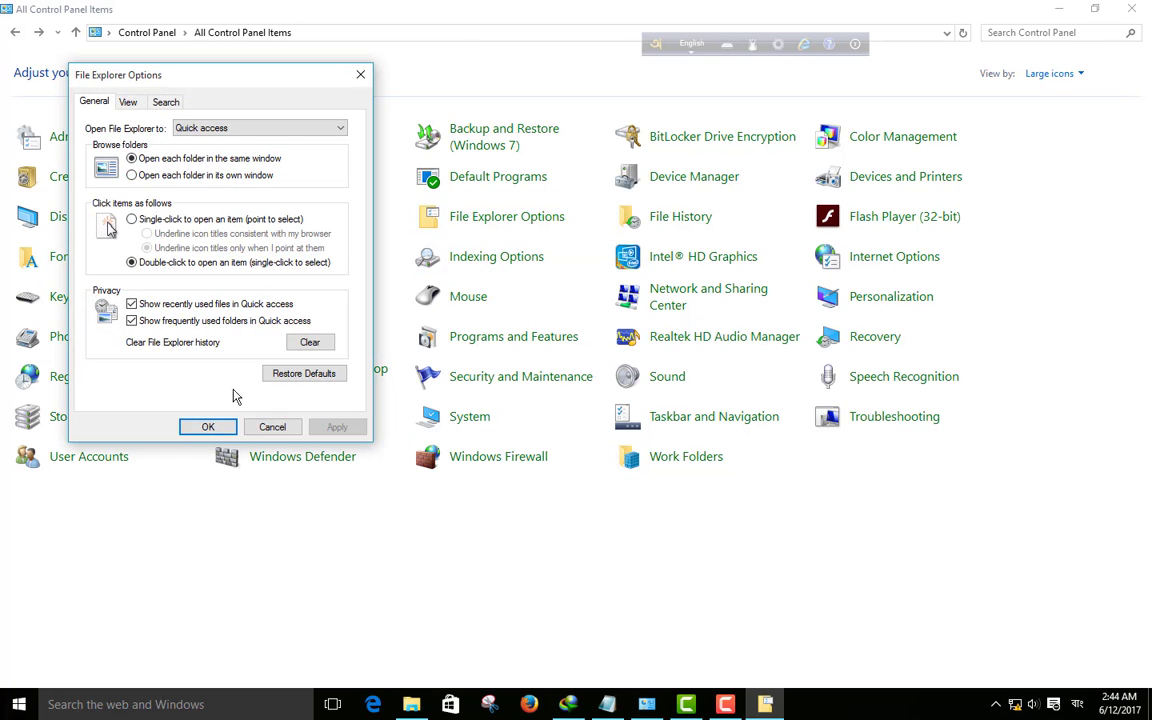
click(360, 75)
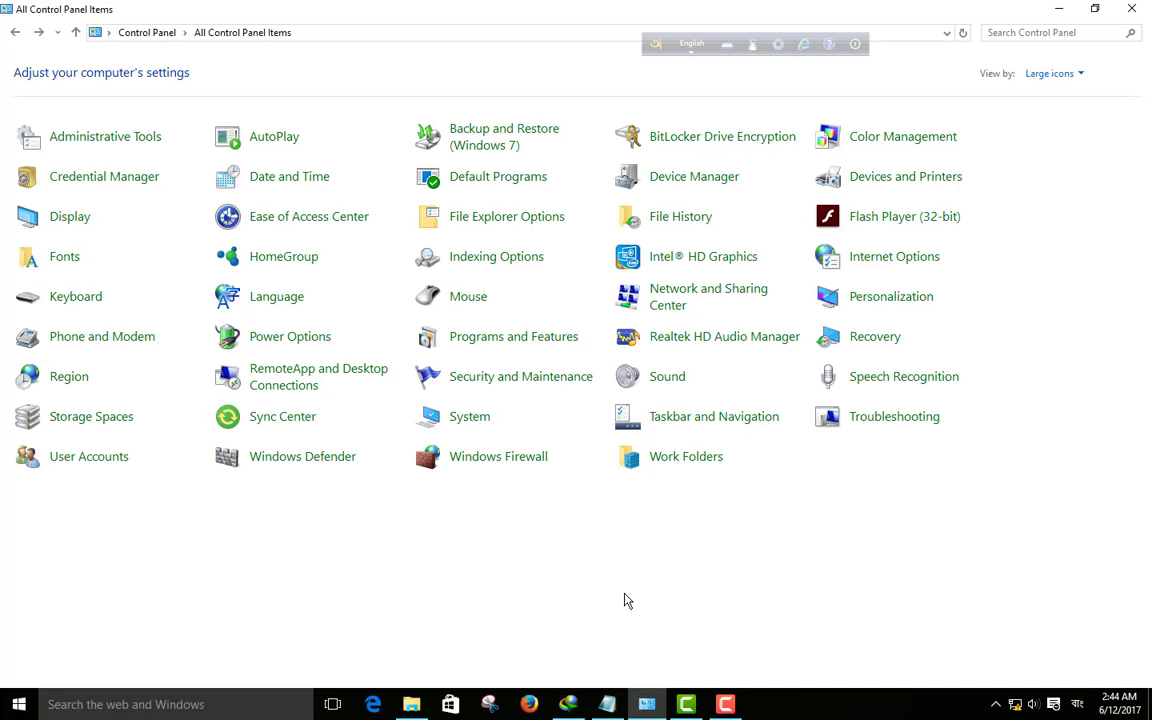
click(1059, 10)
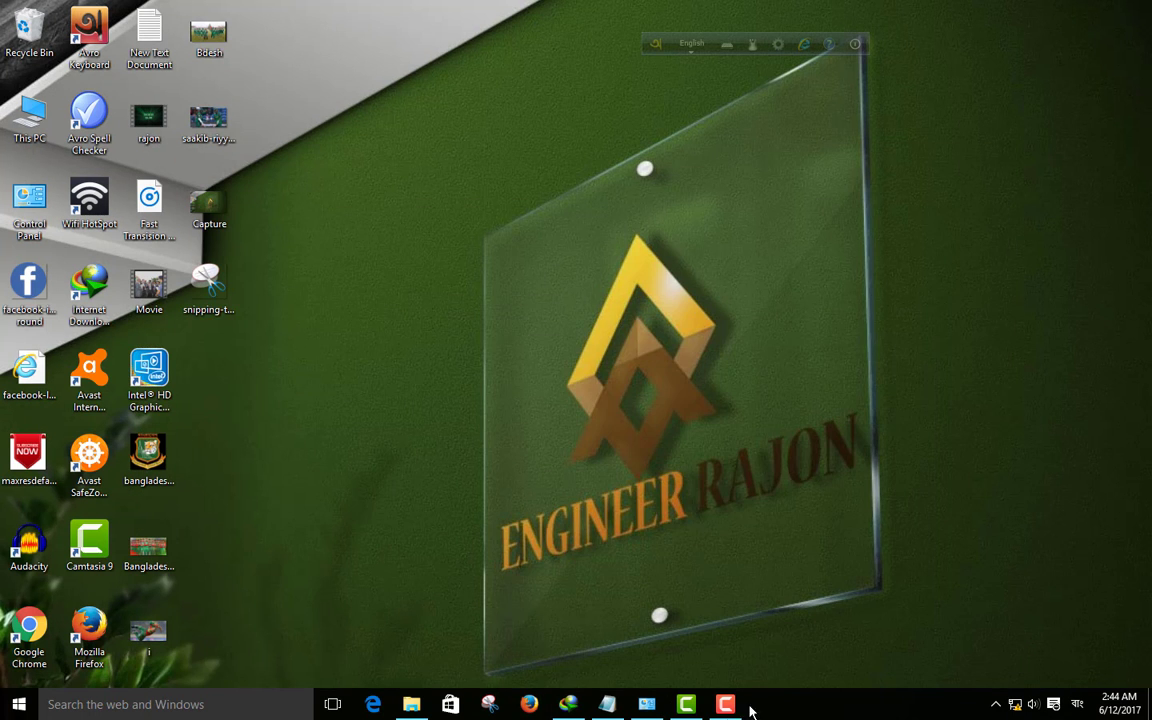
click(647, 704)
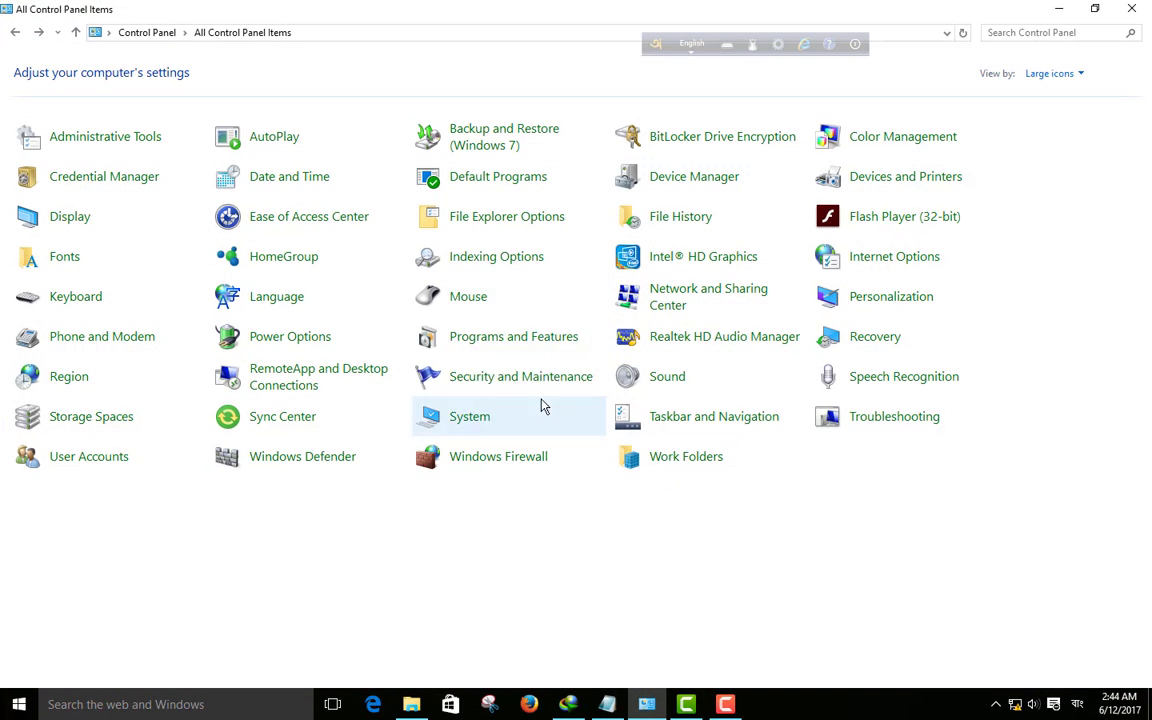